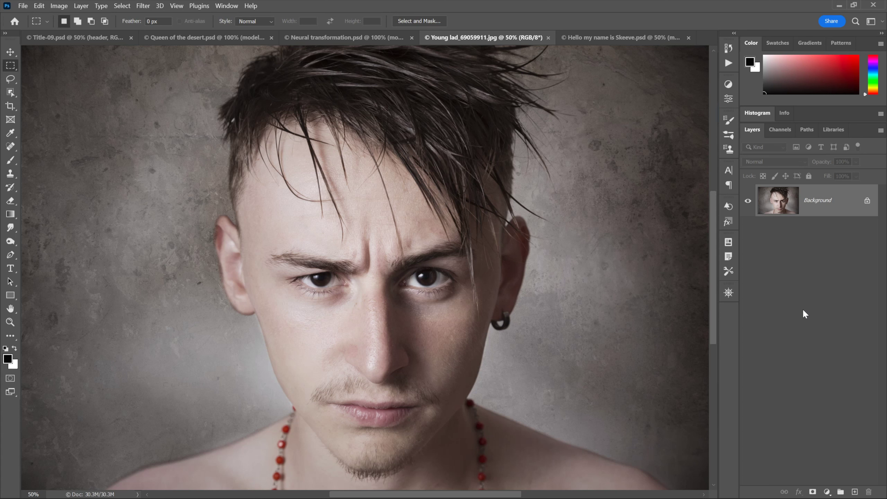
# - Switch to Queen of the desert.psd and reopen the Neural Filters smart filter applied to the model layer
pyautogui.hotkey('ctrl', 'Tab')
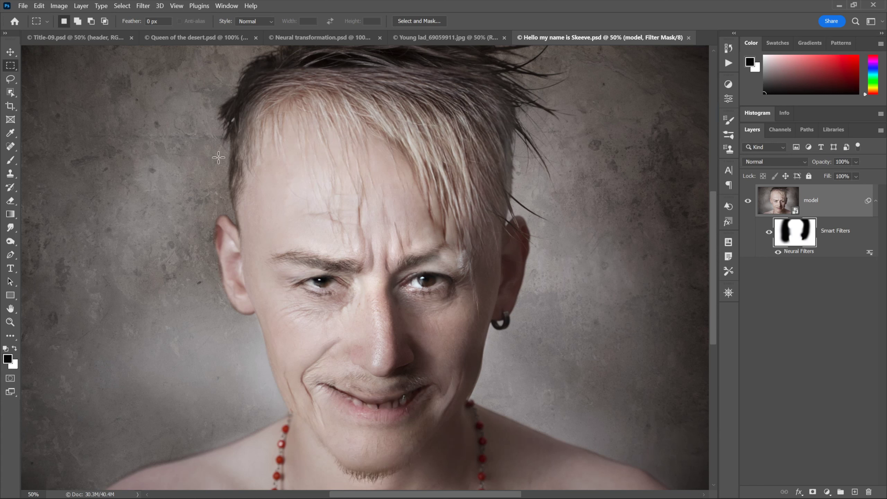
pyautogui.click(164, 38)
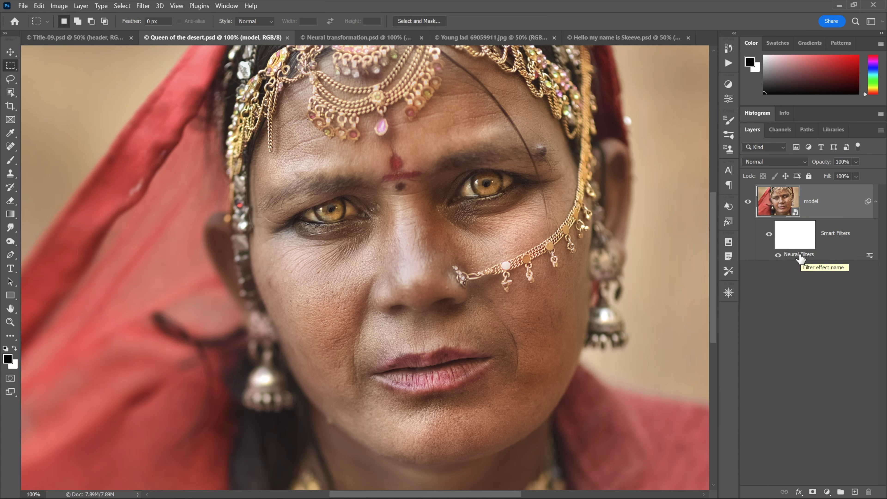
pyautogui.doubleClick(800, 255)
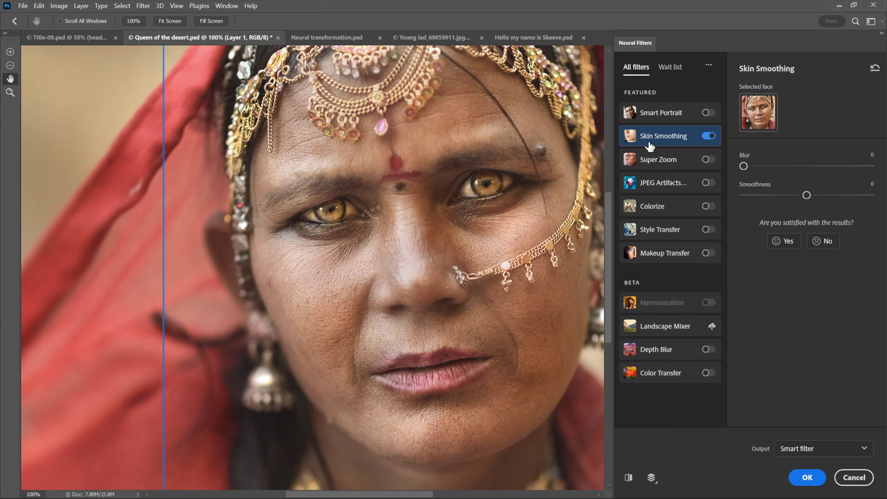
# - Turn on the Smart Portrait filter and show its Featured settings
pyautogui.moveTo(679, 144)
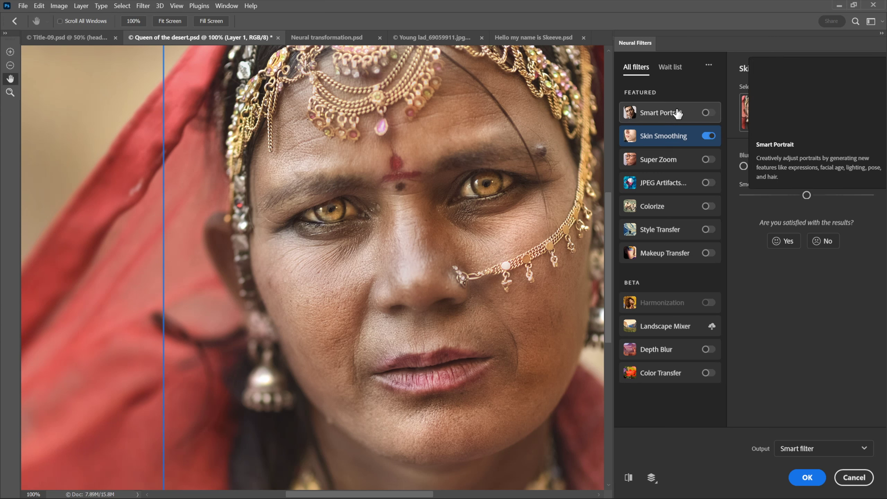
pyautogui.moveTo(665, 241)
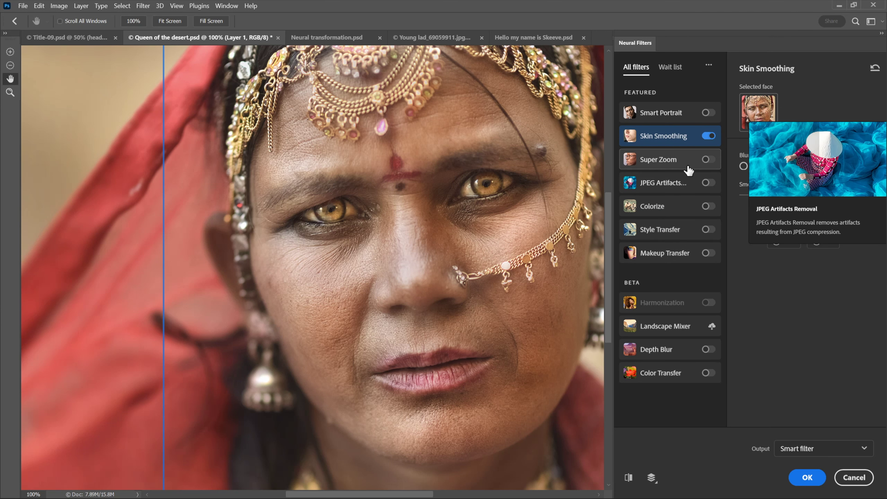
pyautogui.moveTo(687, 170)
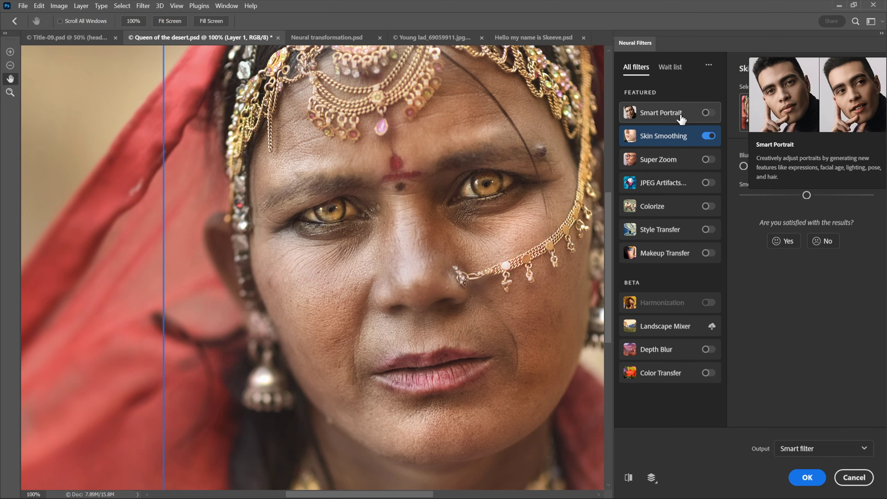
pyautogui.click(706, 113)
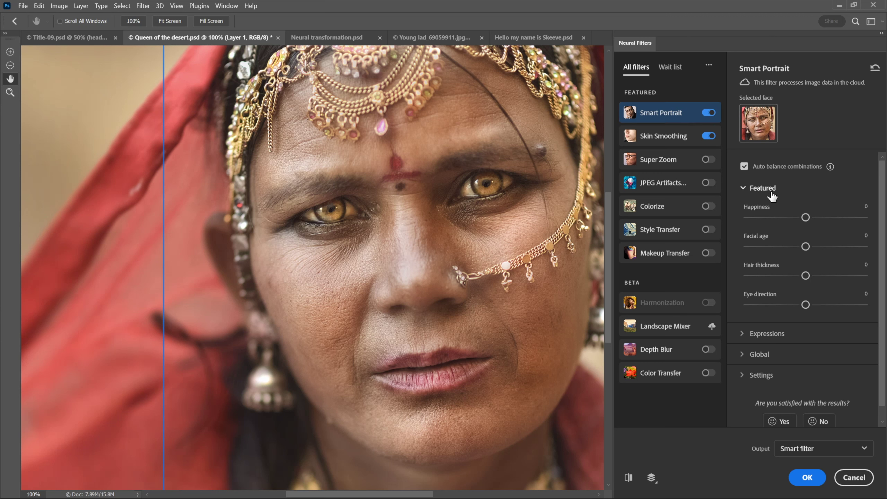
pyautogui.click(742, 190)
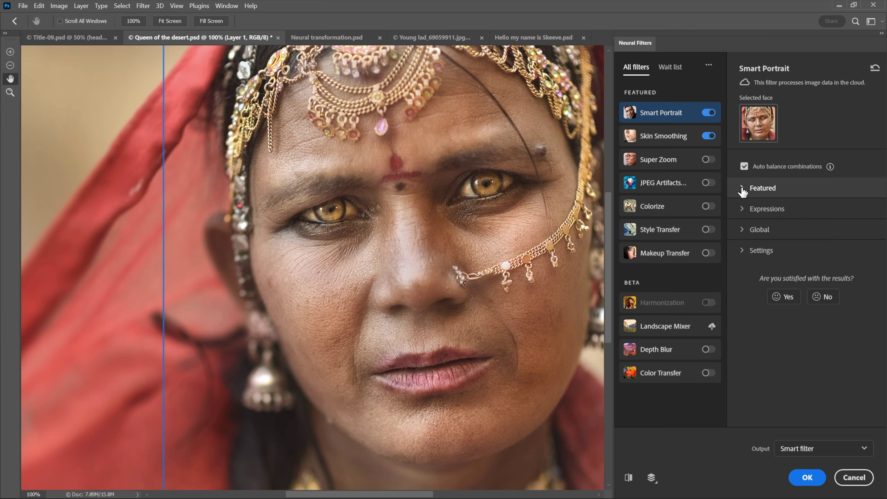
pyautogui.click(743, 191)
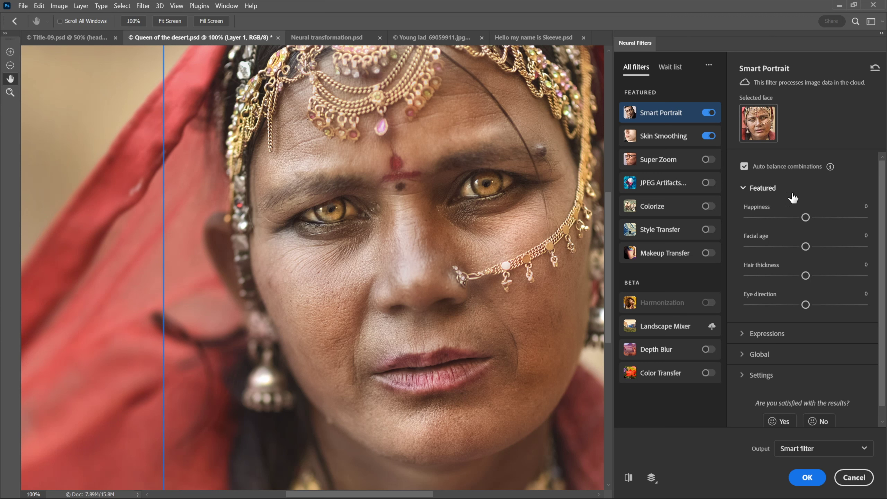
# - Set Smart Portrait's Happiness to +40 after trying it at +50 and at -50
pyautogui.moveTo(510, 307); pyautogui.dragTo(446, 309)
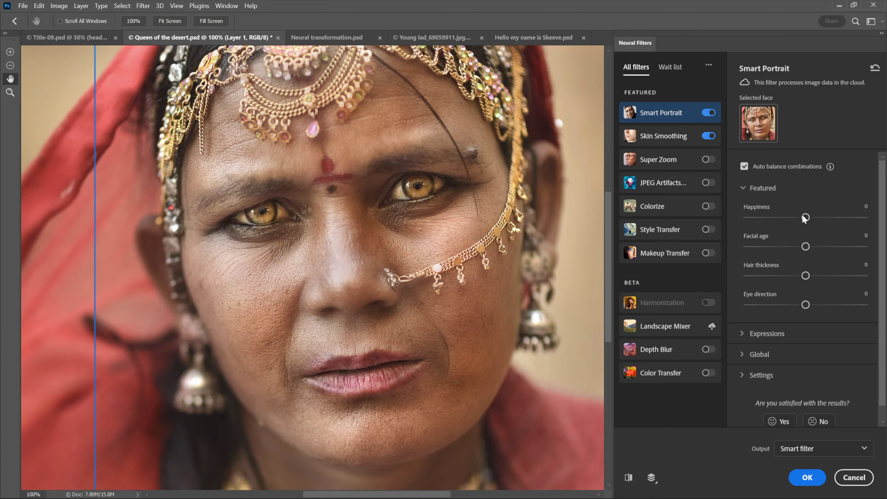
pyautogui.moveTo(805, 217); pyautogui.dragTo(863, 217)
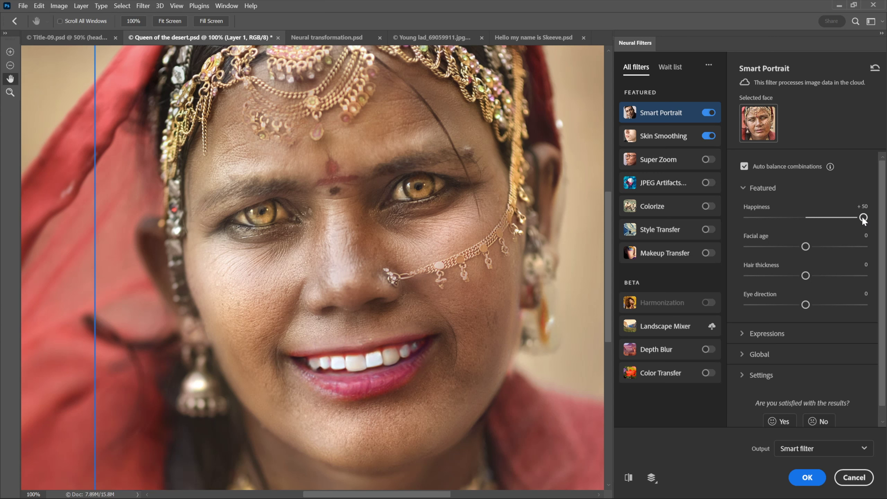
pyautogui.moveTo(800, 219); pyautogui.dragTo(732, 215)
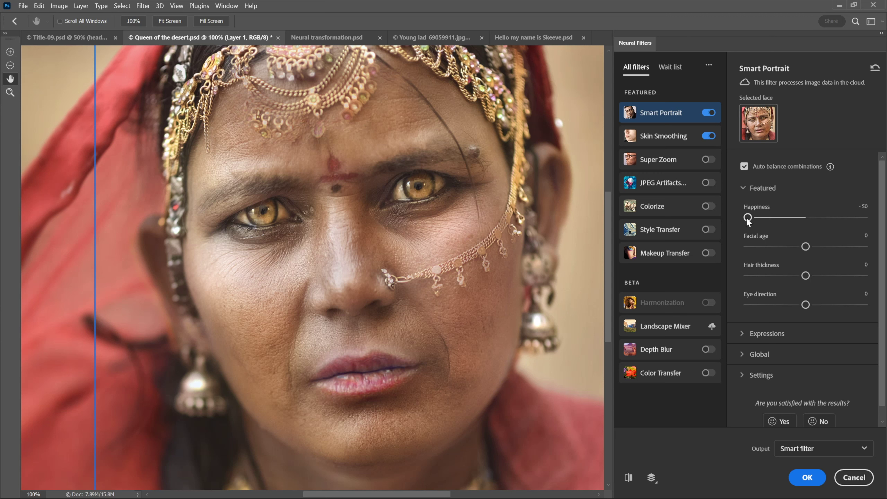
pyautogui.click(858, 207)
pyautogui.write('40')
pyautogui.press('Return')
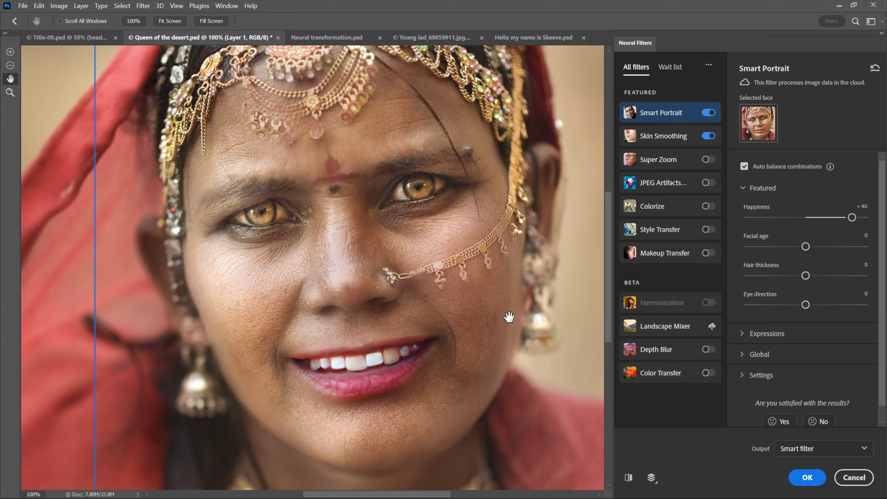
# - After trying Facial age at +50, turn off Auto balance combinations and set Facial age to -50
pyautogui.click(866, 235)
pyautogui.moveTo(805, 246); pyautogui.dragTo(877, 251)
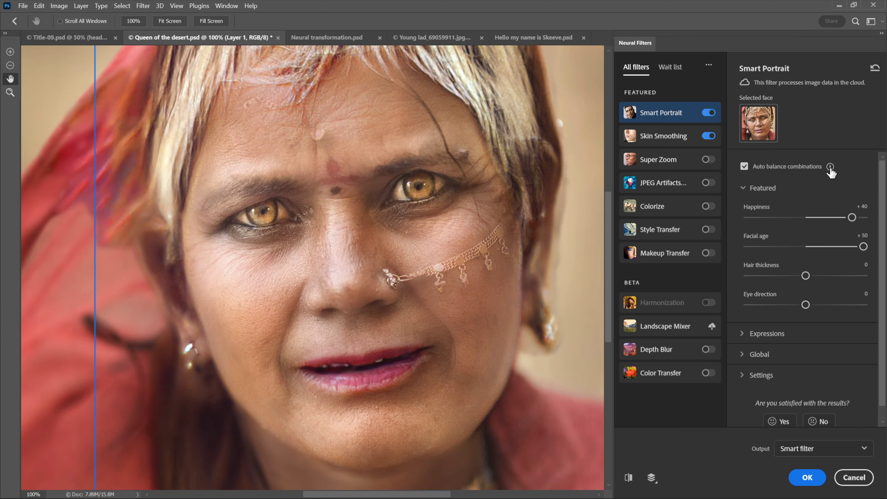
pyautogui.moveTo(830, 168)
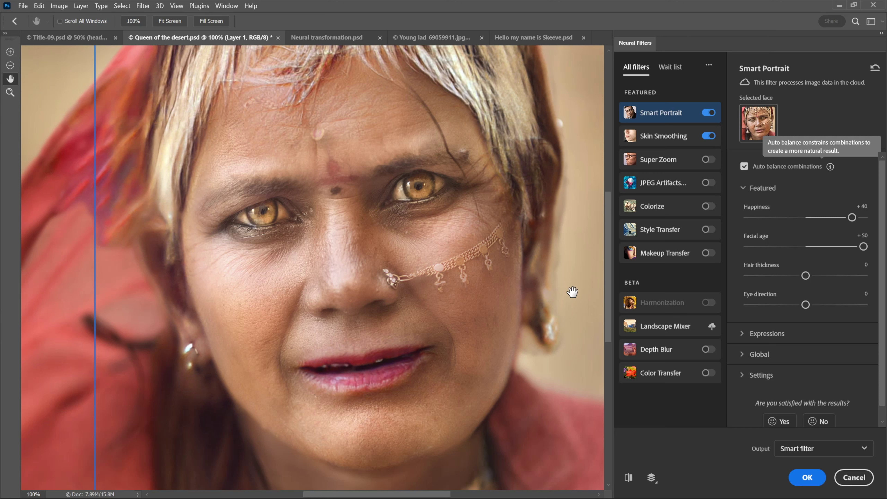
pyautogui.click(743, 166)
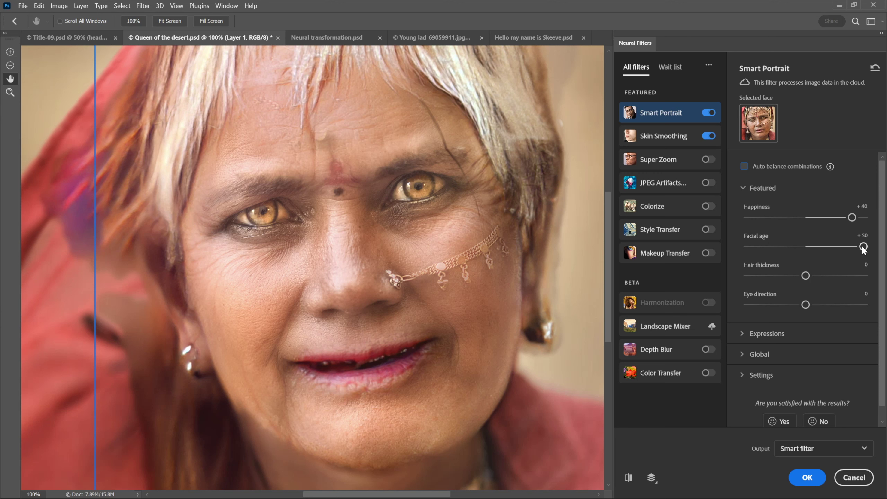
pyautogui.moveTo(864, 247); pyautogui.dragTo(862, 246)
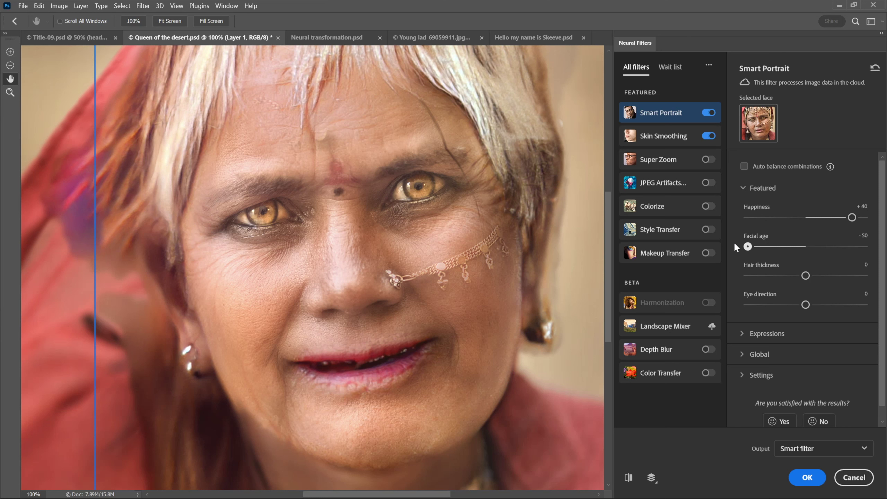
pyautogui.moveTo(734, 244); pyautogui.dragTo(734, 244)
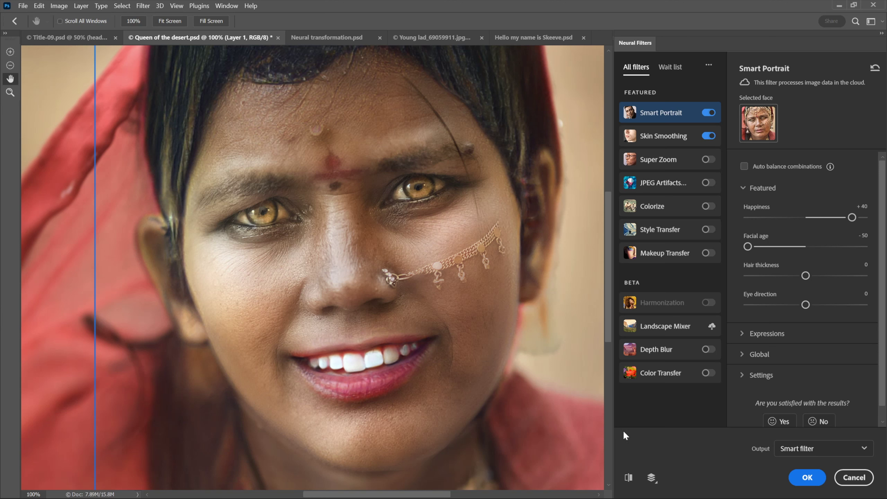
# - Compare the filtered portrait with the original by switching the preview and the Smart Portrait filter off and back on
pyautogui.click(628, 480)
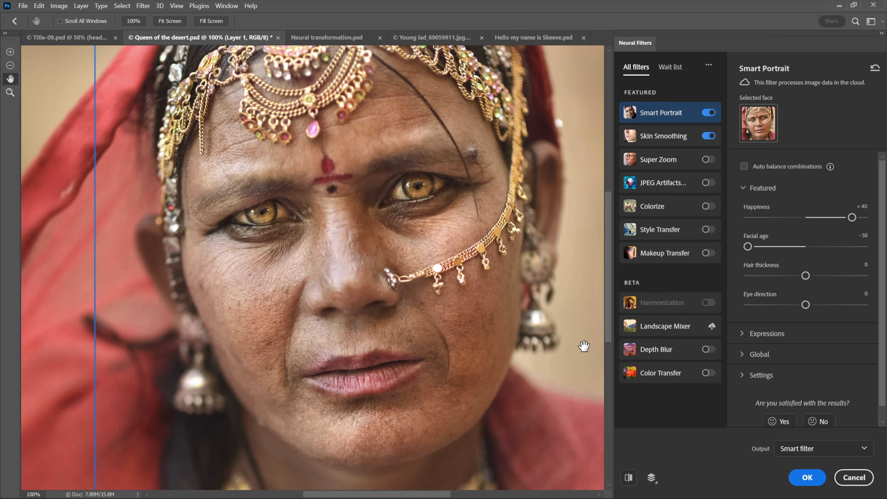
pyautogui.click(627, 481)
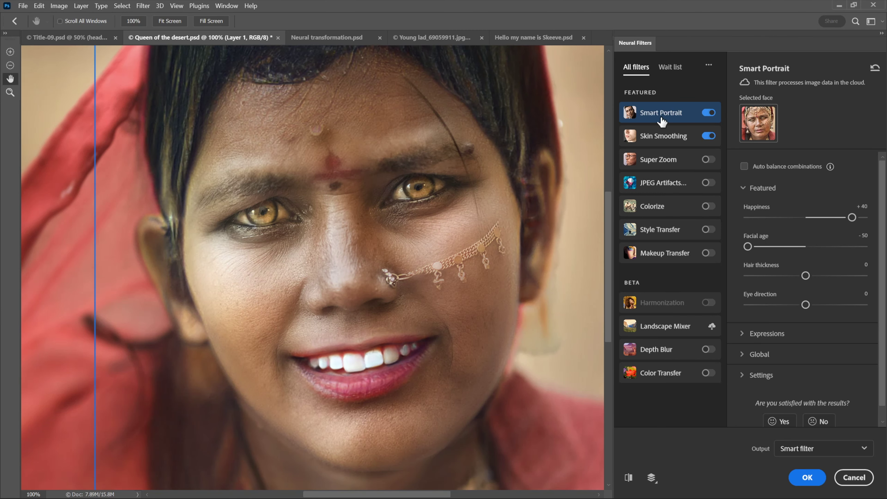
pyautogui.click(708, 114)
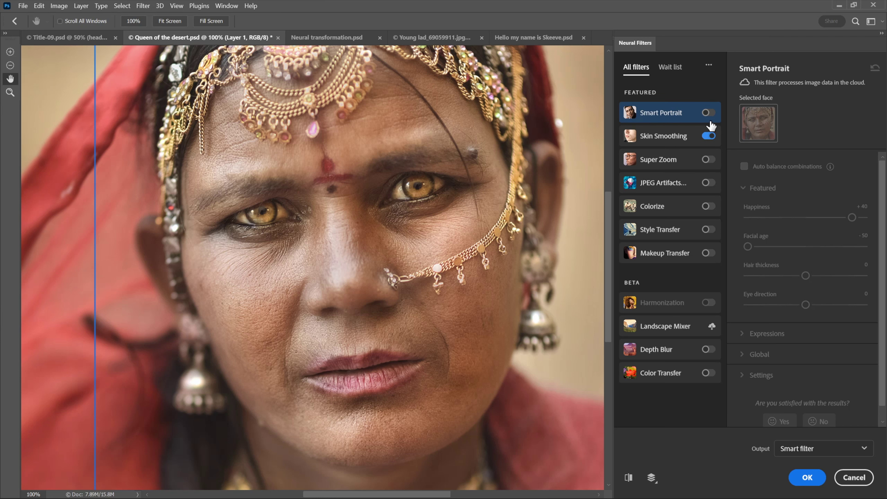
pyautogui.click(709, 113)
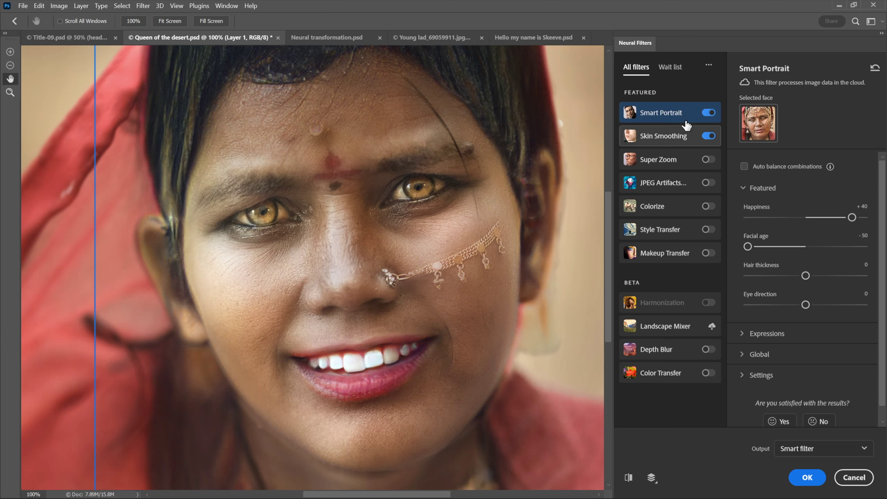
pyautogui.click(708, 113)
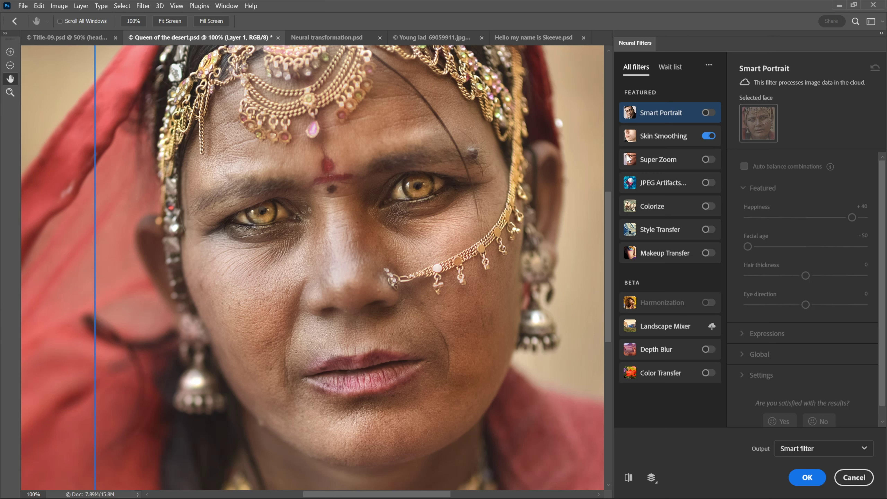
pyautogui.click(708, 113)
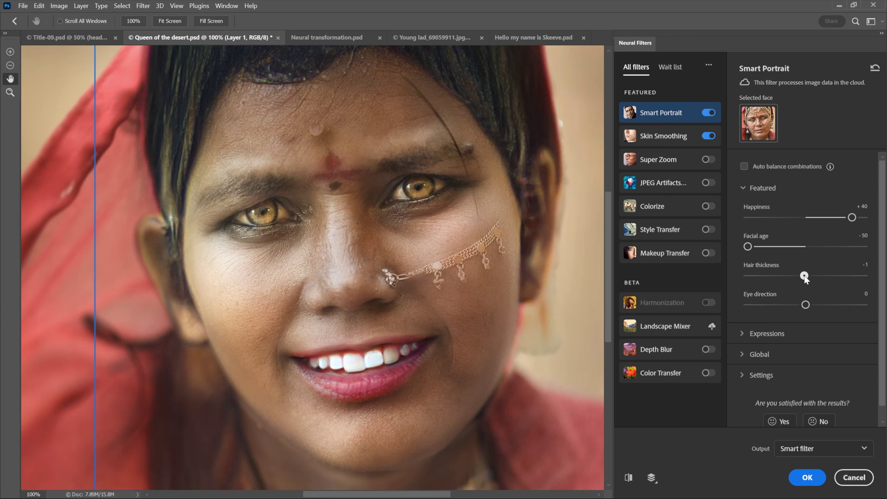
# - Set Hair thickness to +50 and try Eye direction at +36 and at -33
pyautogui.moveTo(803, 276); pyautogui.dragTo(875, 280)
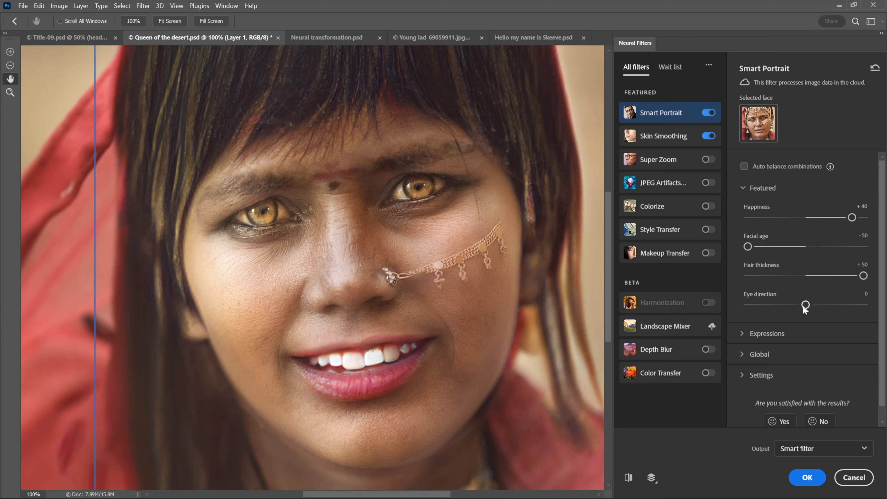
pyautogui.moveTo(804, 305); pyautogui.dragTo(847, 305)
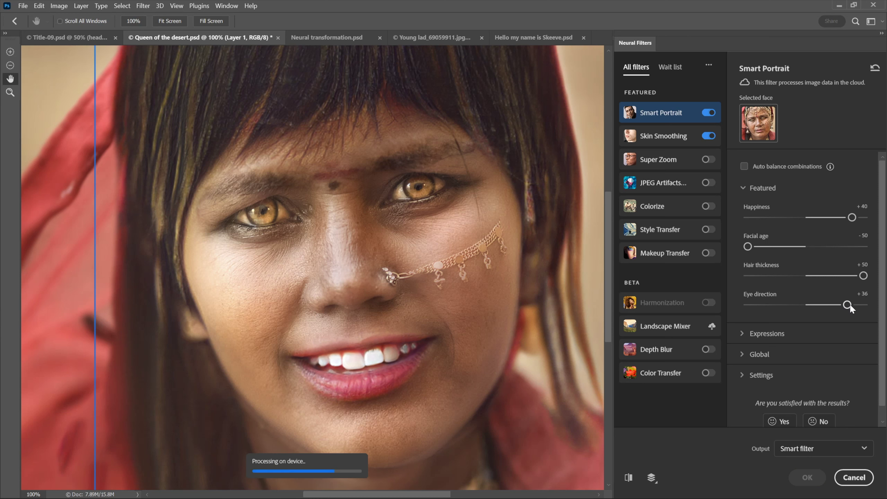
pyautogui.moveTo(847, 305); pyautogui.dragTo(765, 310)
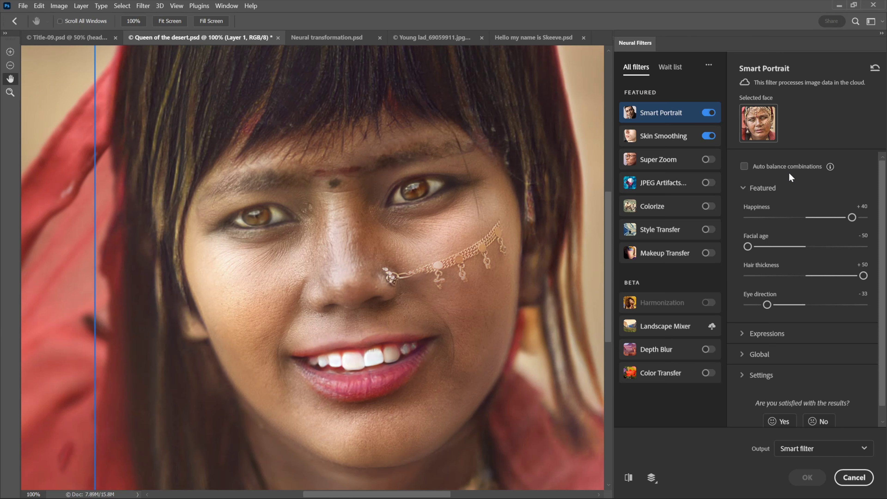
# - Compare the portrait with Auto balance combinations turned on and turned off again
pyautogui.click(744, 167)
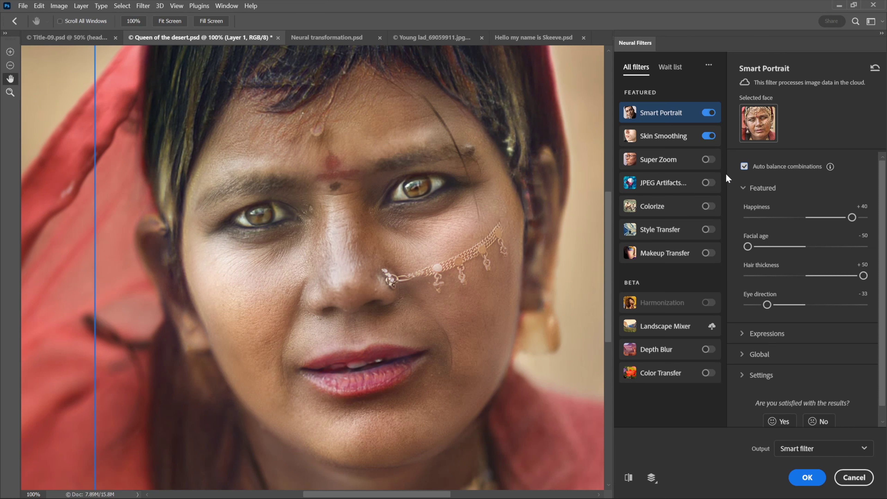
pyautogui.click(744, 167)
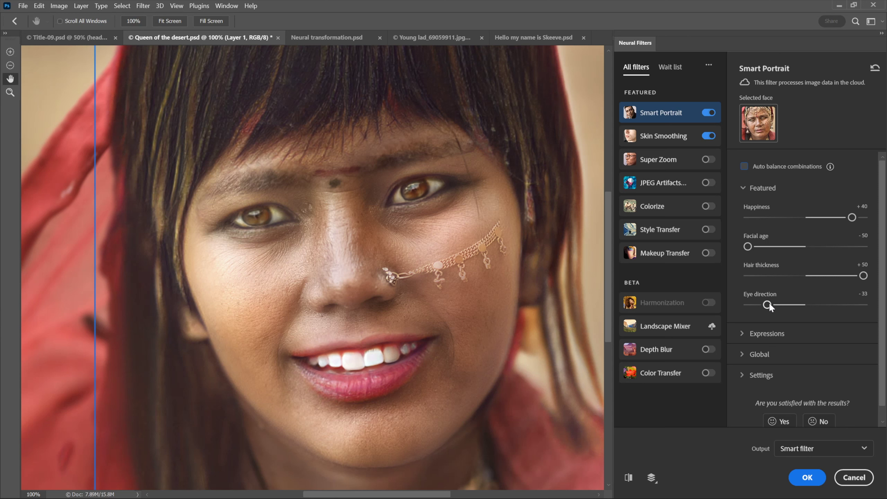
# - Set Eye direction to +10 and apply the Neural Filters with Smart filter output
pyautogui.moveTo(768, 306); pyautogui.dragTo(812, 305)
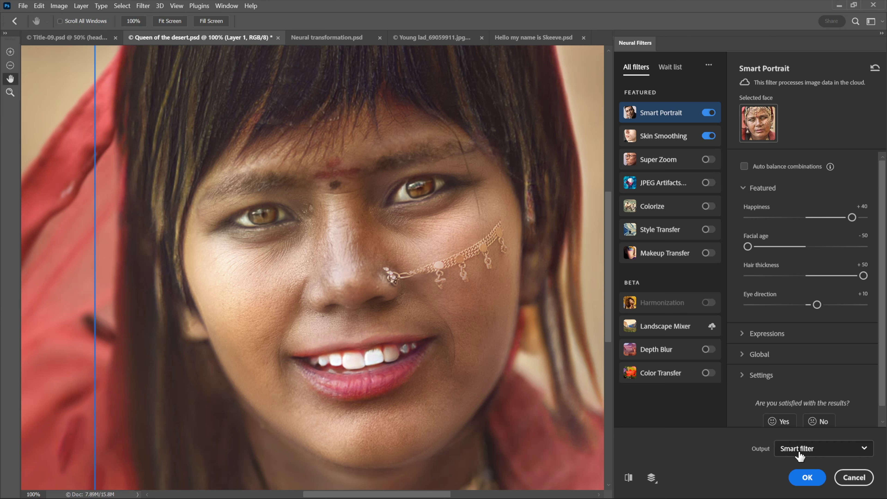
pyautogui.click(807, 477)
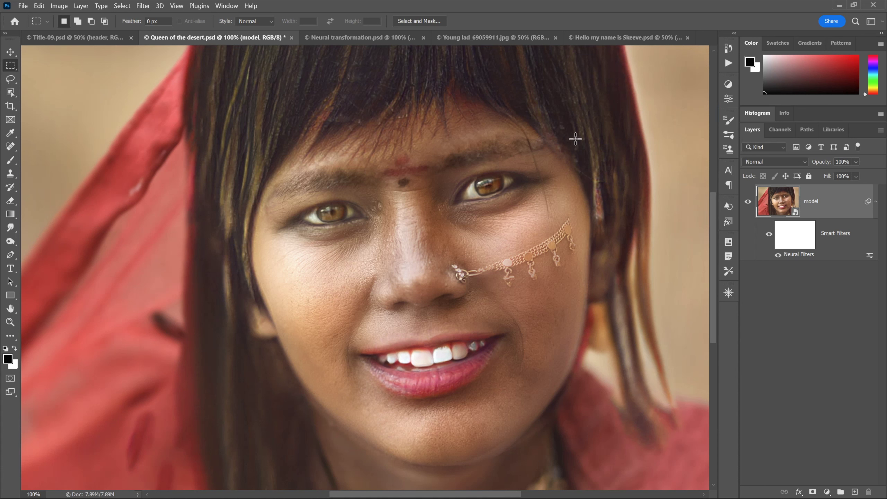
# - Switch to Young lad_69059911.jpg and convert its Background into a regular layer named model
pyautogui.click(494, 39)
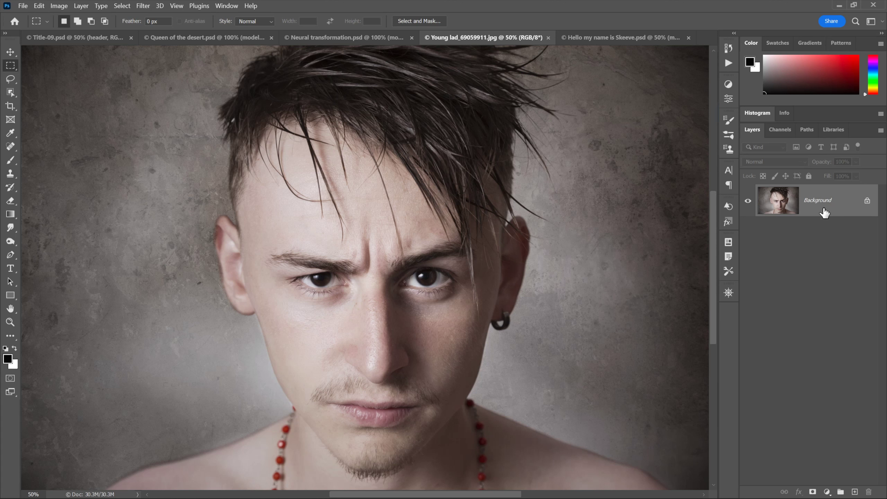
pyautogui.doubleClick(824, 212)
pyautogui.write('model')
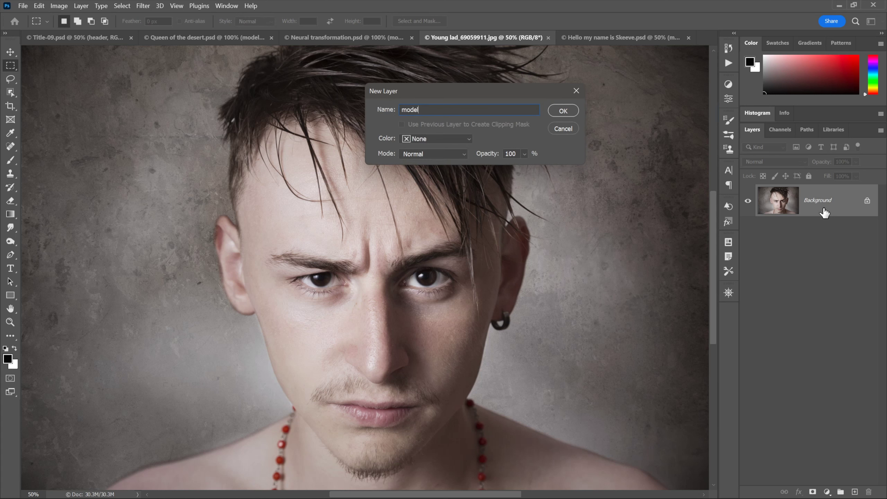
pyautogui.press('Return')
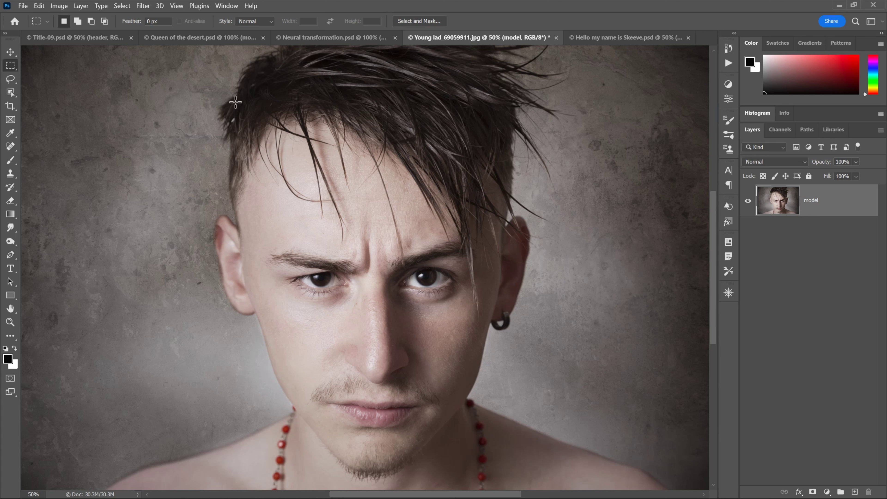
# - Enable the Smart Portrait neural filter on the model layer, try Happiness at -50 and set it to +50
pyautogui.click(143, 7)
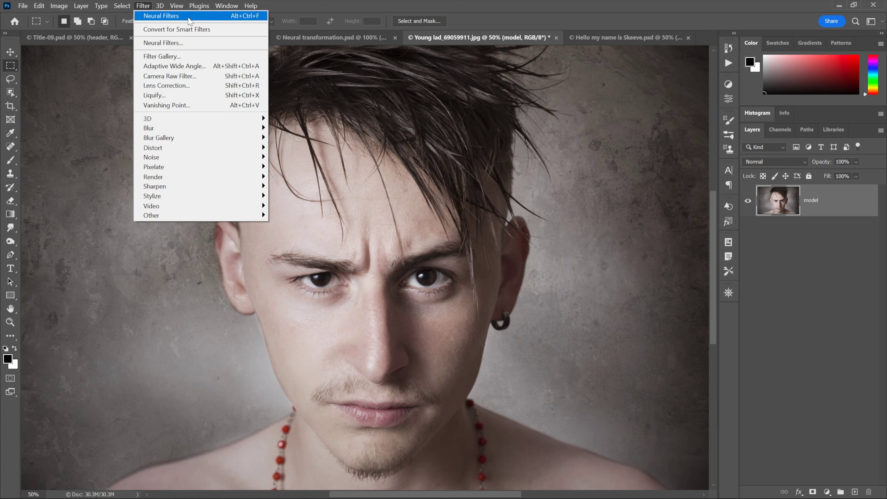
pyautogui.click(197, 47)
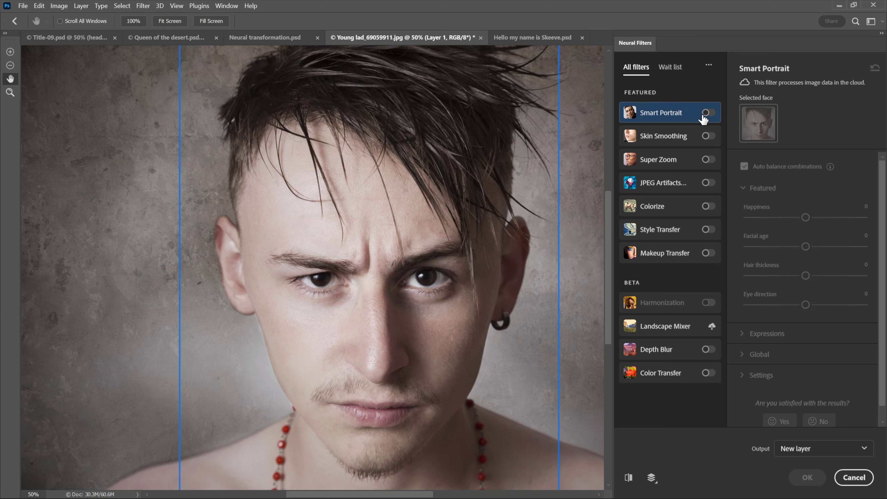
pyautogui.click(708, 113)
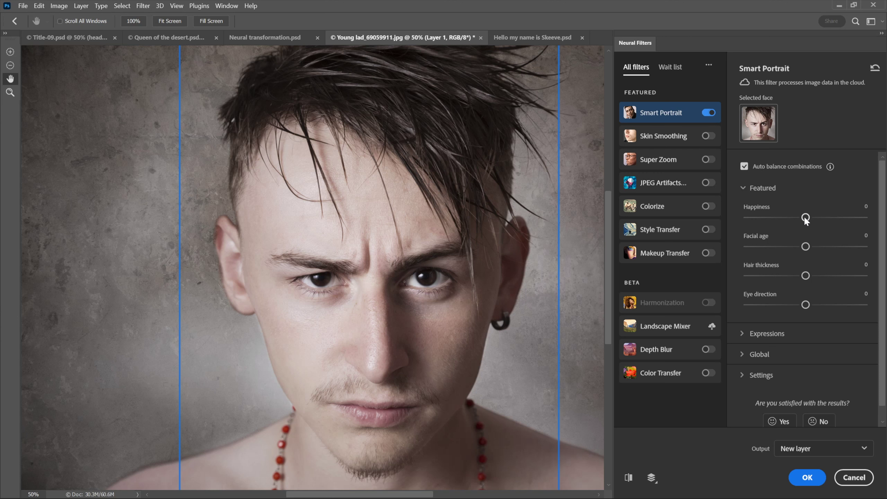
pyautogui.moveTo(805, 218); pyautogui.dragTo(739, 216)
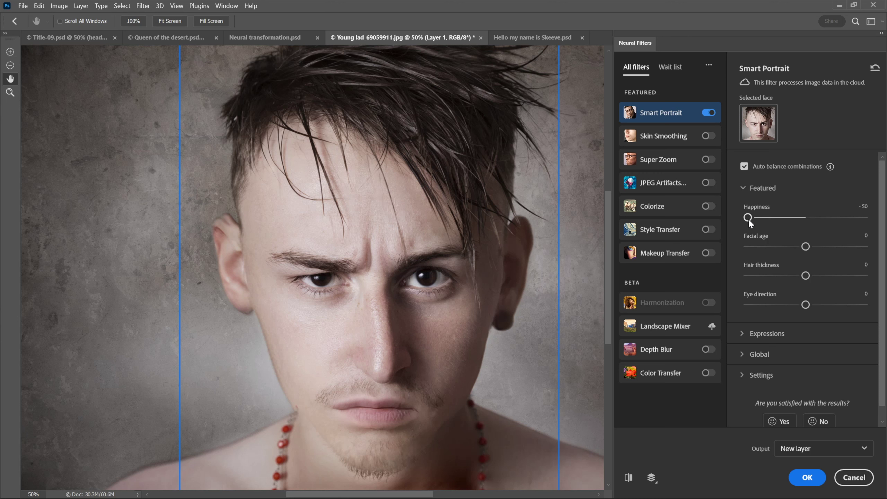
pyautogui.moveTo(747, 217); pyautogui.dragTo(872, 217)
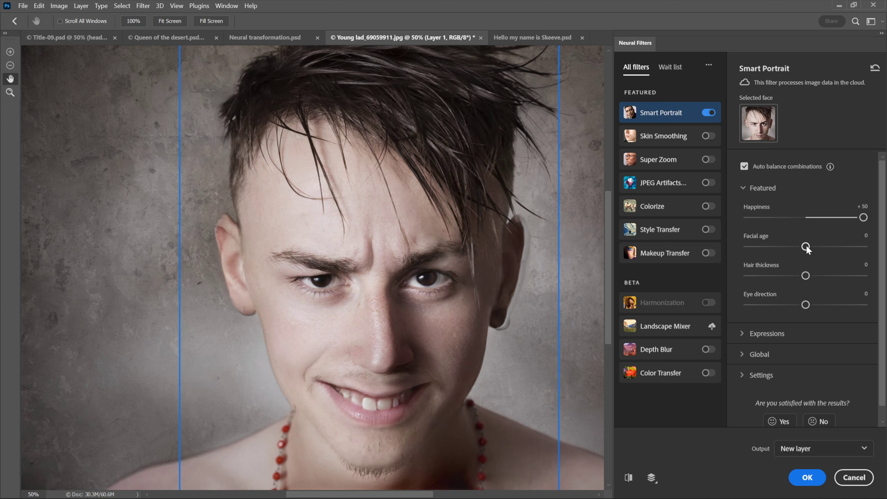
# - Try Facial age at +50, turn off Auto balance combinations, and set Facial age to +45
pyautogui.moveTo(806, 247); pyautogui.dragTo(863, 246)
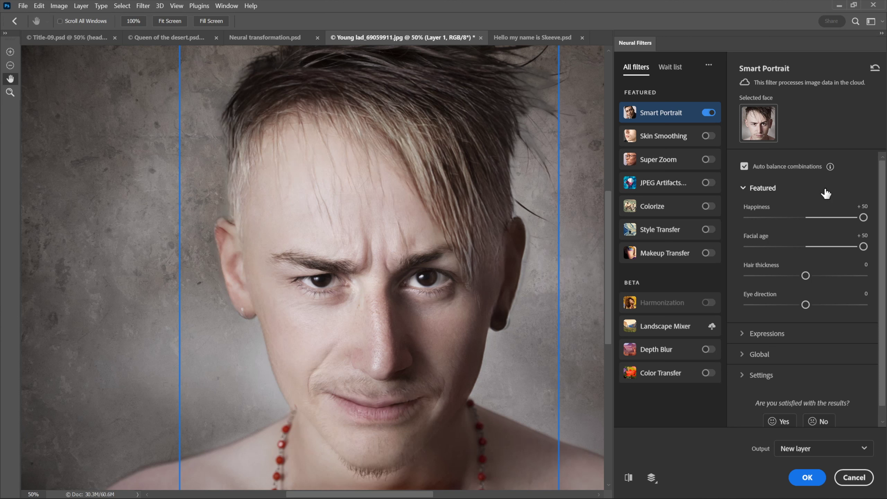
pyautogui.click(743, 166)
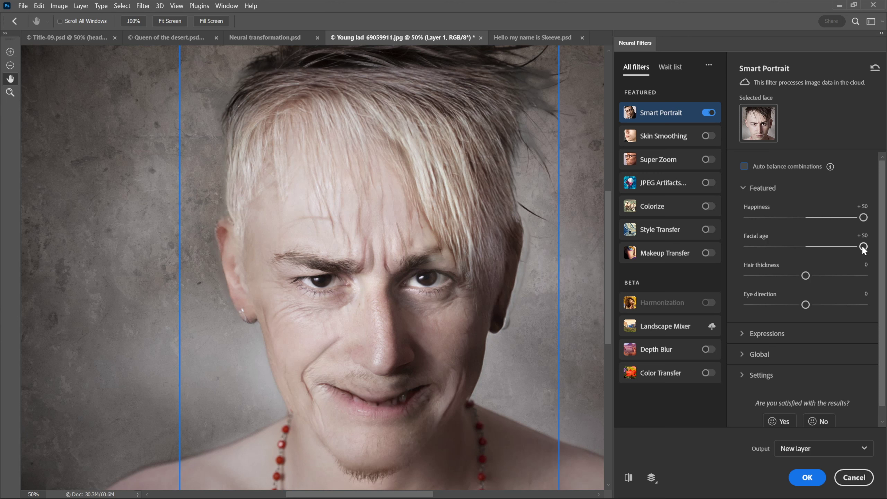
pyautogui.click(862, 235)
pyautogui.write('40')
pyautogui.press('Return')
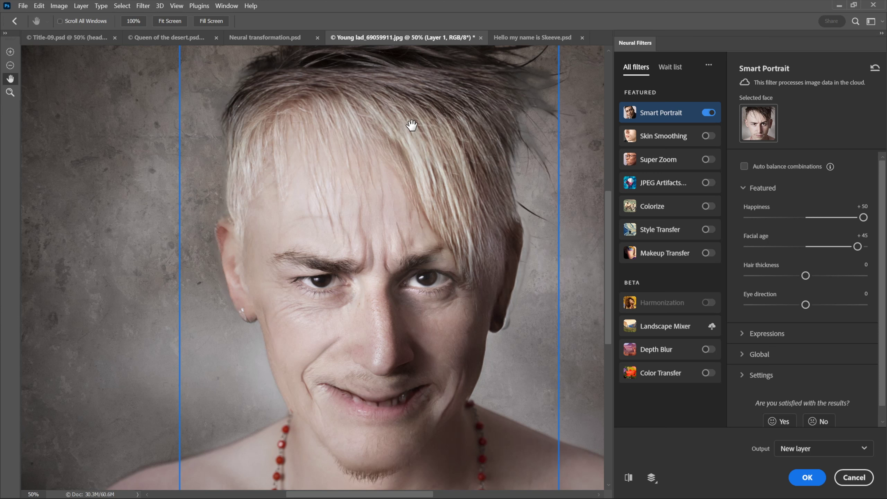
# - Disable Smart Portrait temporarily to examine the original eyes, skin and earring at 100%, and re-enable it
pyautogui.click(708, 114)
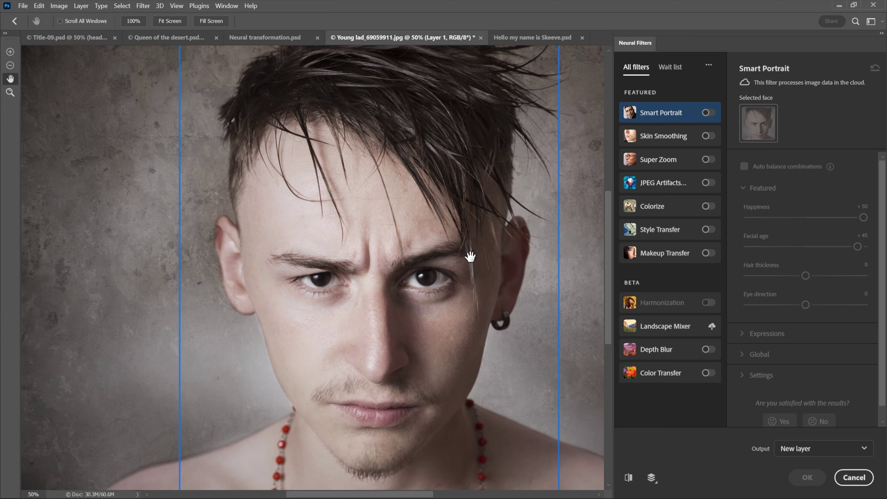
pyautogui.keyDown('ctrl'); pyautogui.click(351, 290); pyautogui.keyUp('ctrl')
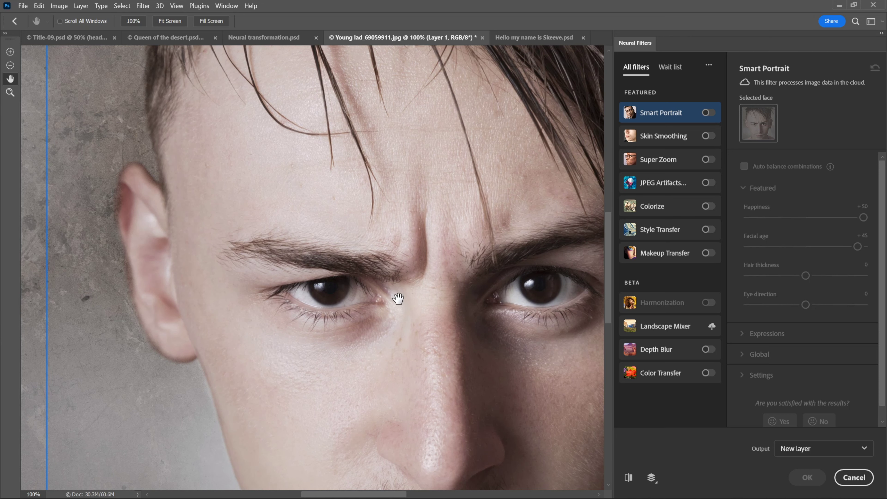
pyautogui.moveTo(398, 298); pyautogui.dragTo(296, 300)
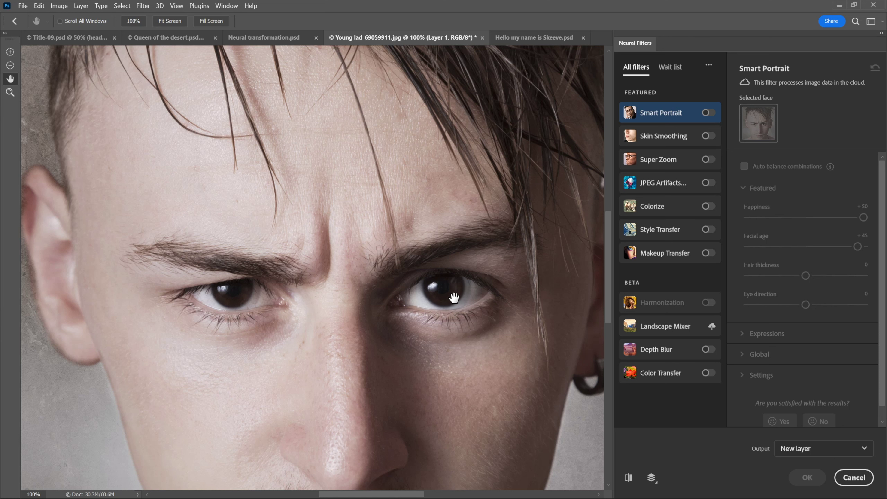
pyautogui.moveTo(485, 362); pyautogui.dragTo(356, 281)
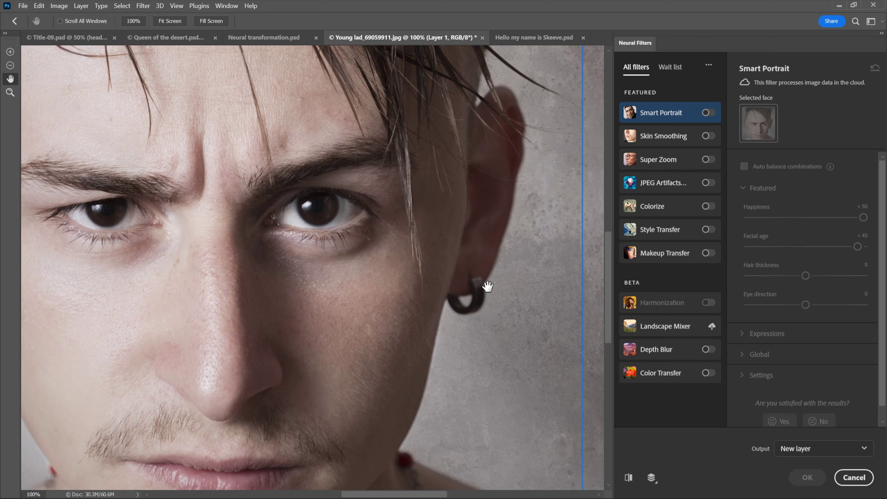
pyautogui.moveTo(488, 285); pyautogui.dragTo(357, 294)
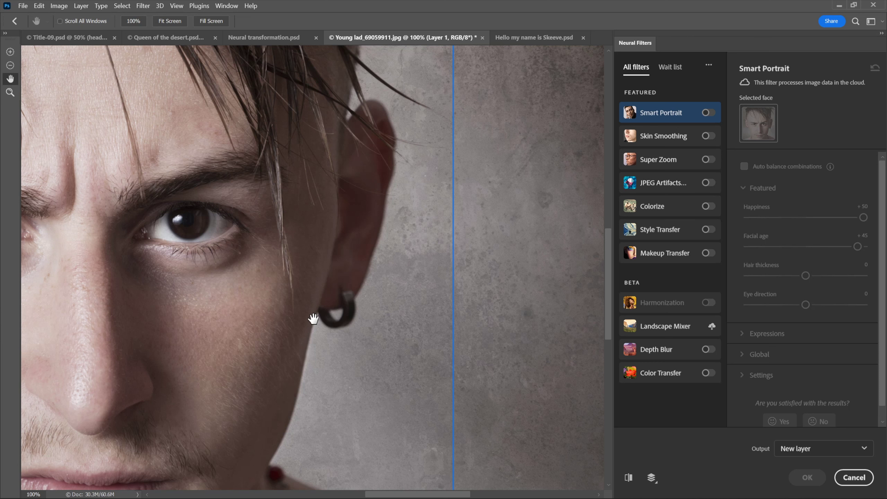
pyautogui.moveTo(212, 291); pyautogui.dragTo(457, 243)
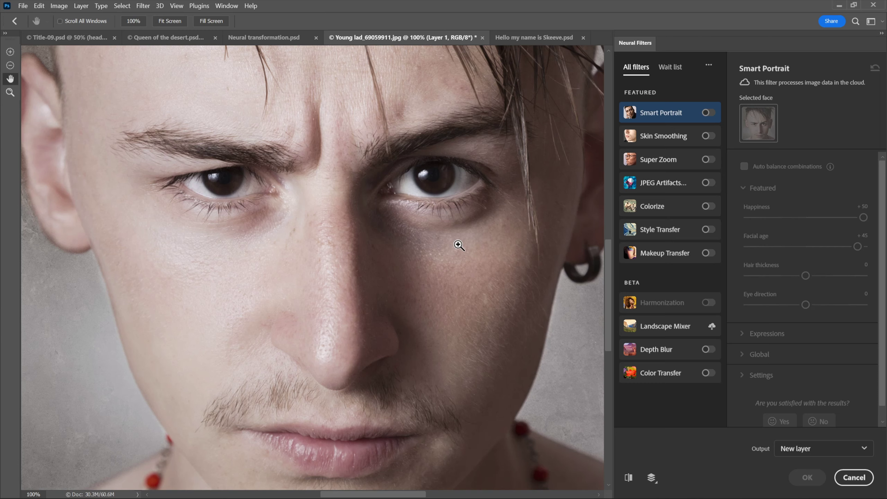
pyautogui.hotkey('ctrl', '-')
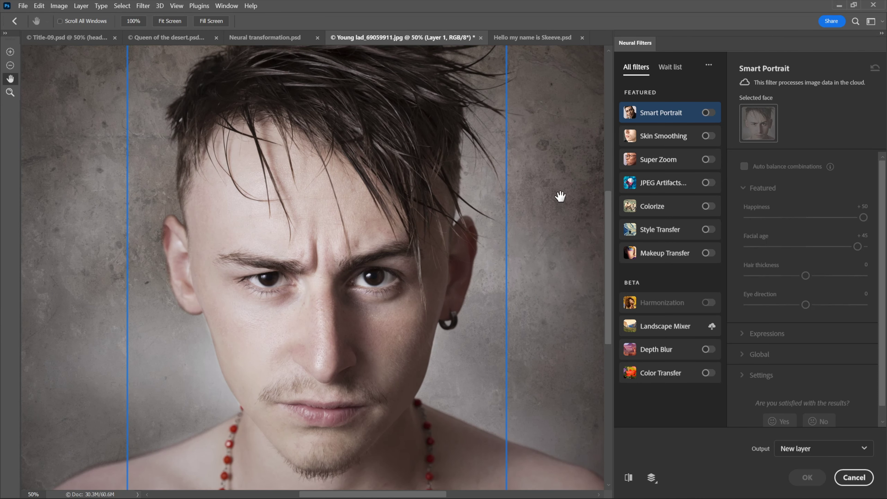
pyautogui.click(708, 112)
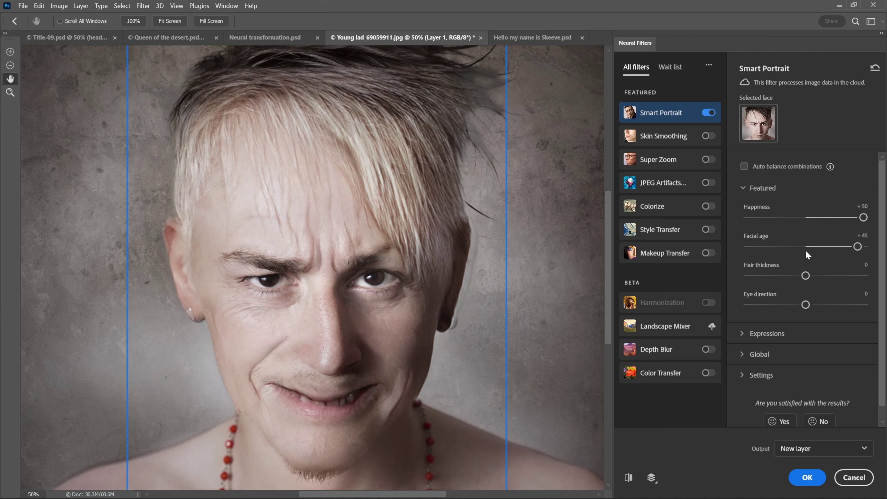
# - Set Hair thickness to -30 and Eye direction to -1, after trying Eye direction at -21 and 0
pyautogui.moveTo(805, 276); pyautogui.dragTo(769, 276)
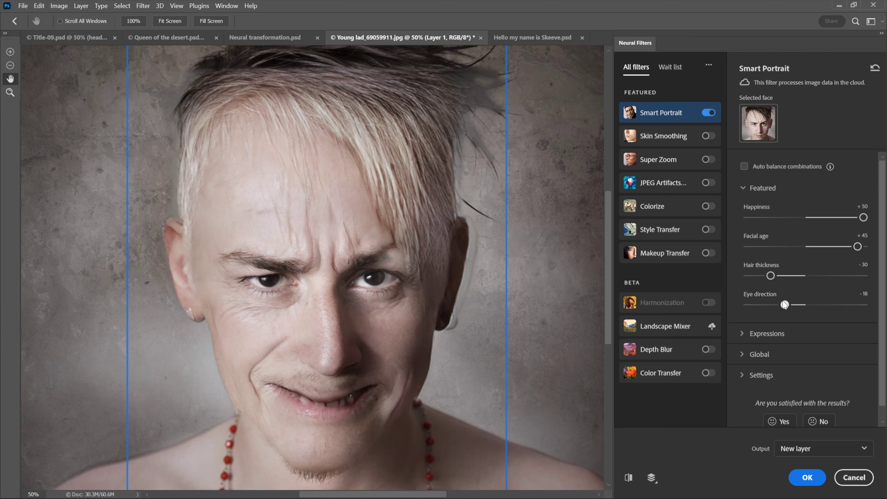
pyautogui.moveTo(784, 304); pyautogui.dragTo(781, 304)
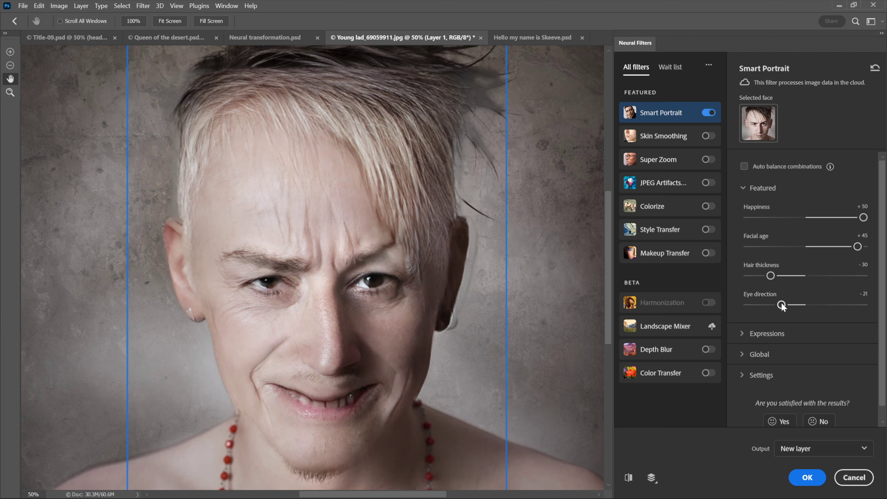
pyautogui.moveTo(781, 306); pyautogui.dragTo(803, 306)
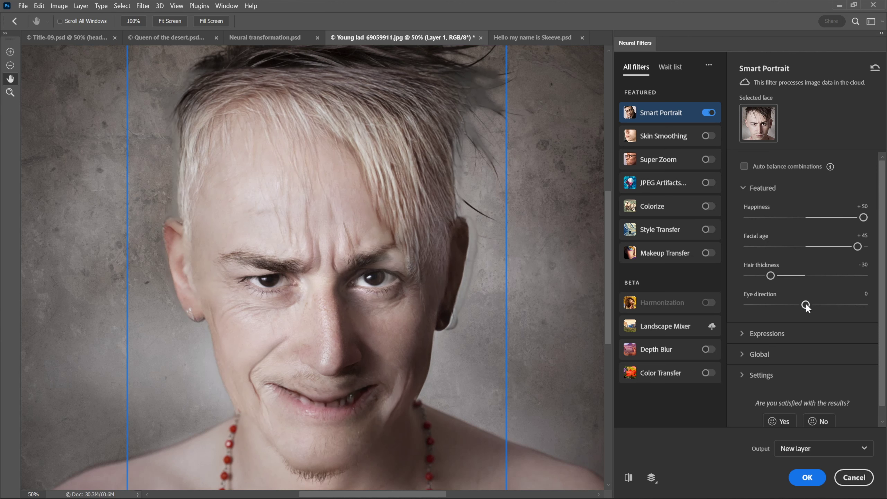
pyautogui.click(867, 294)
pyautogui.press('Down')
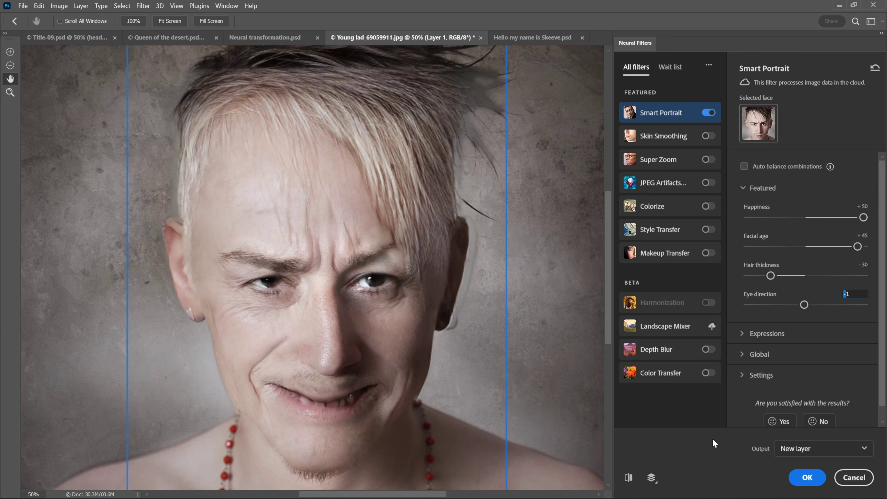
# - Apply the Neural Filters with Smart filter output and compare the portrait with the Smart Filters hidden and shown
pyautogui.click(798, 451)
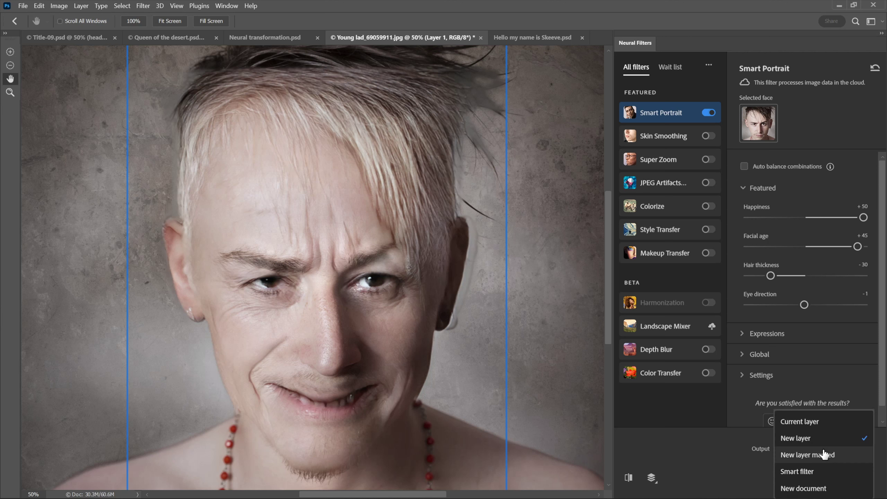
pyautogui.click(832, 474)
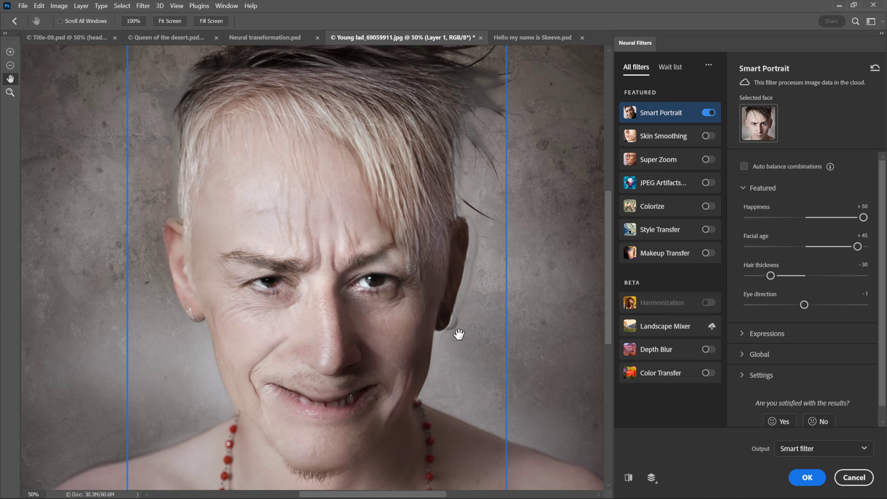
pyautogui.click(806, 477)
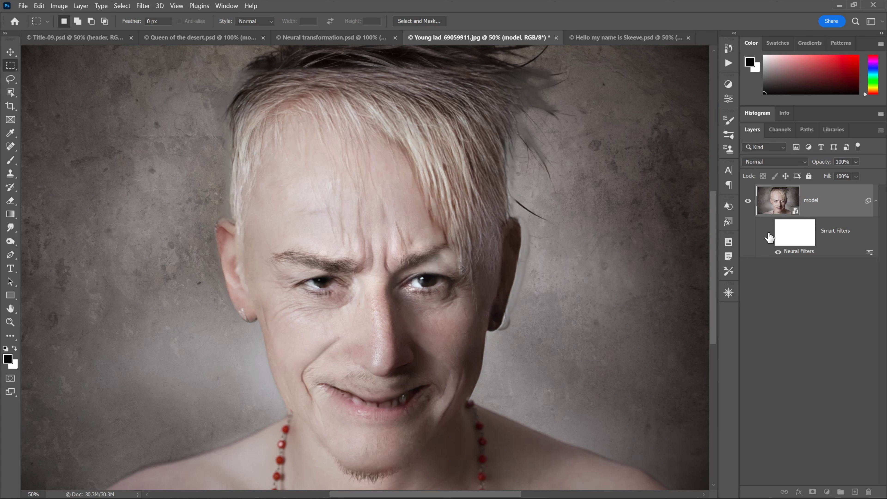
pyautogui.click(769, 233)
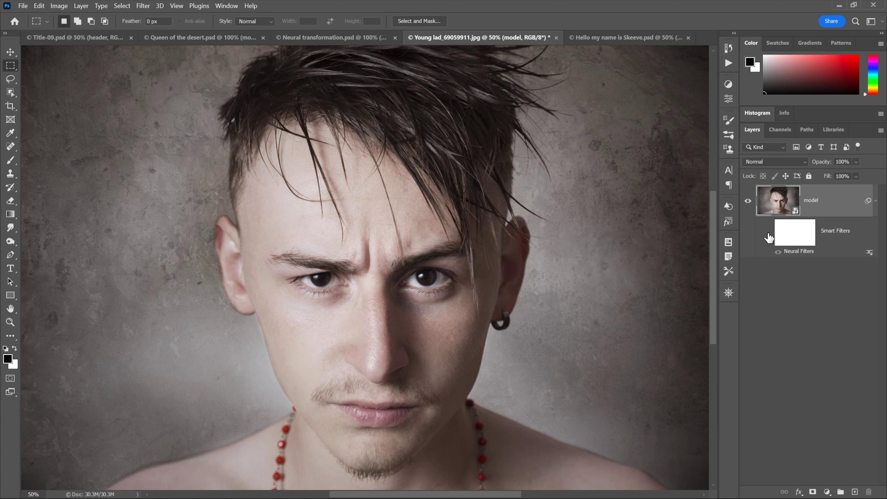
pyautogui.click(769, 232)
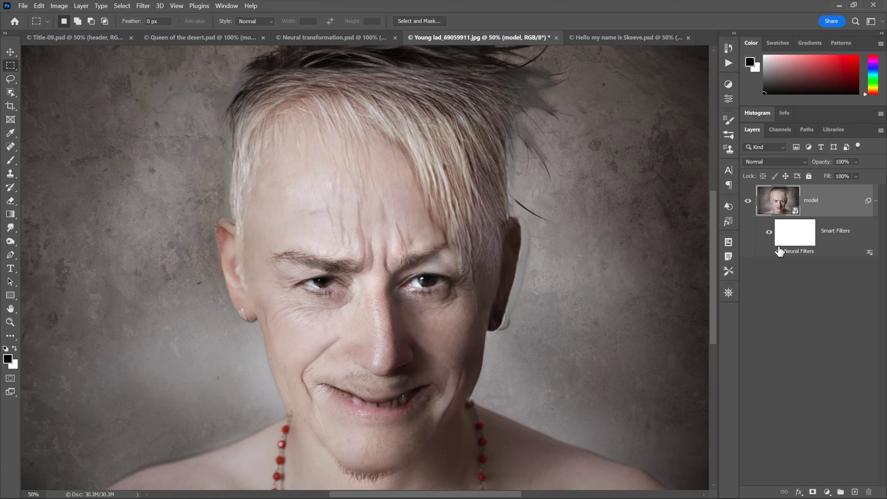
# - Select the Smart Filters mask and prepare a soft 500 px Brush with black as the foreground color
pyautogui.click(784, 241)
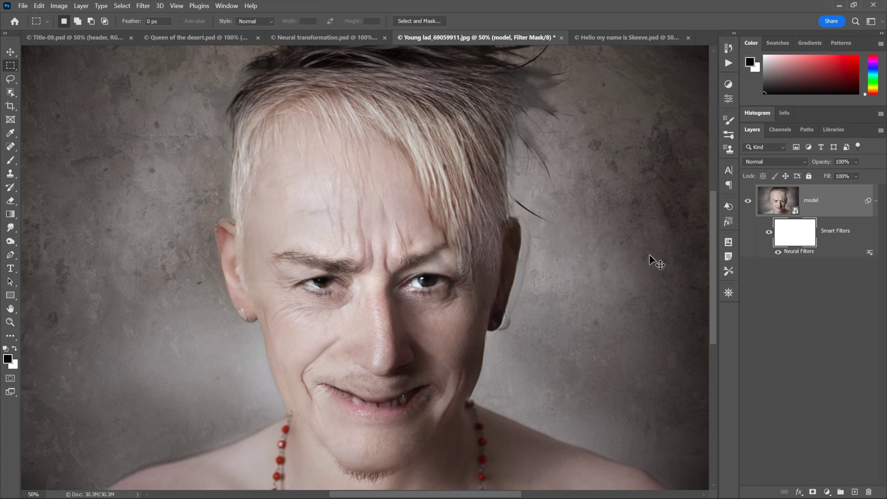
pyautogui.hotkey('ctrl', '-')
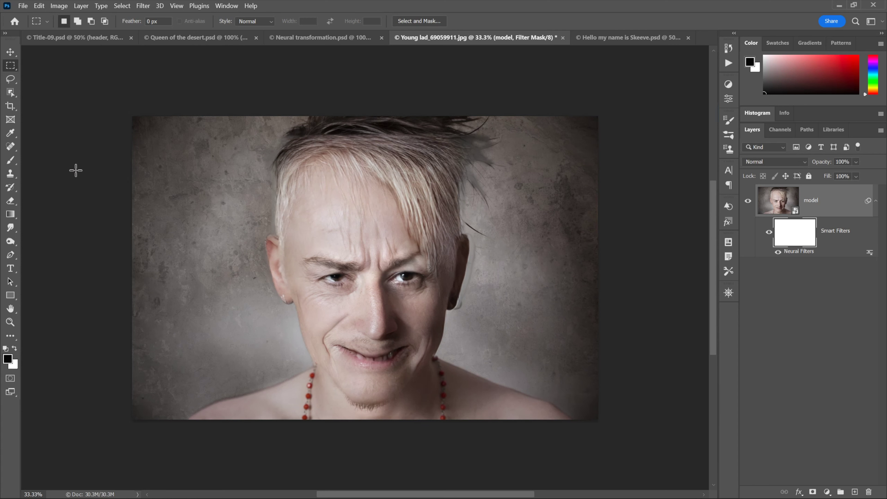
pyautogui.click(10, 161)
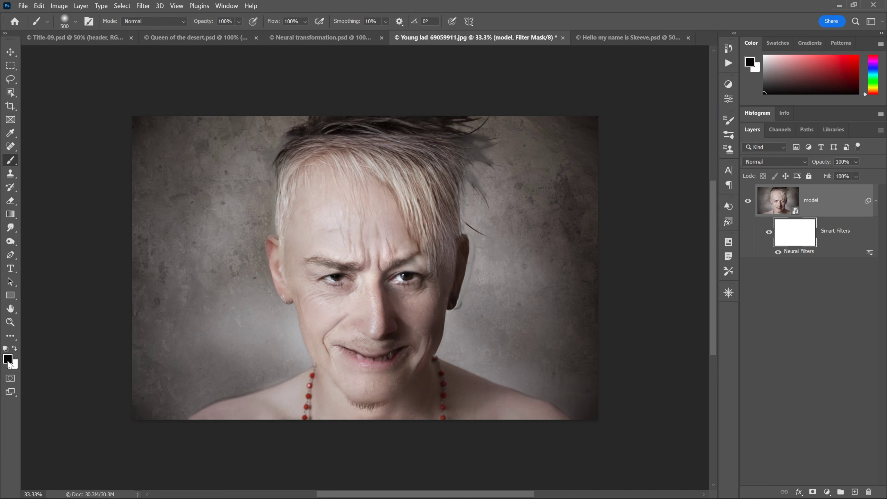
pyautogui.click(15, 349)
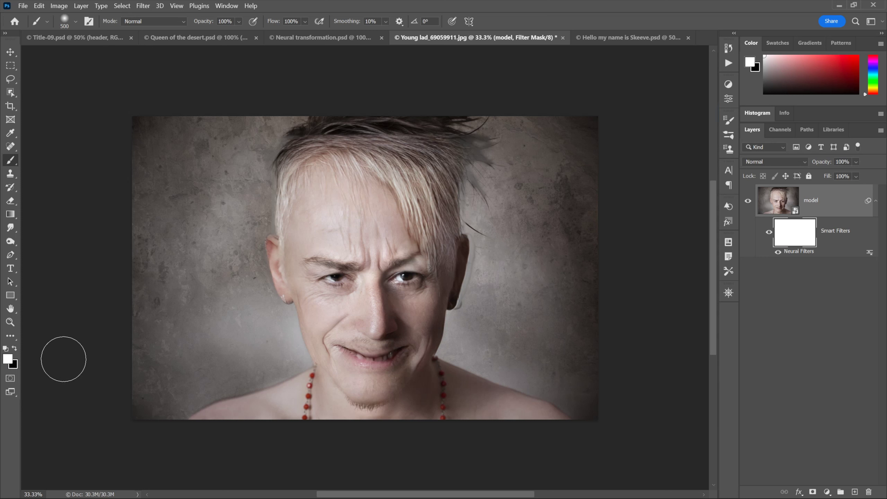
pyautogui.press('x')
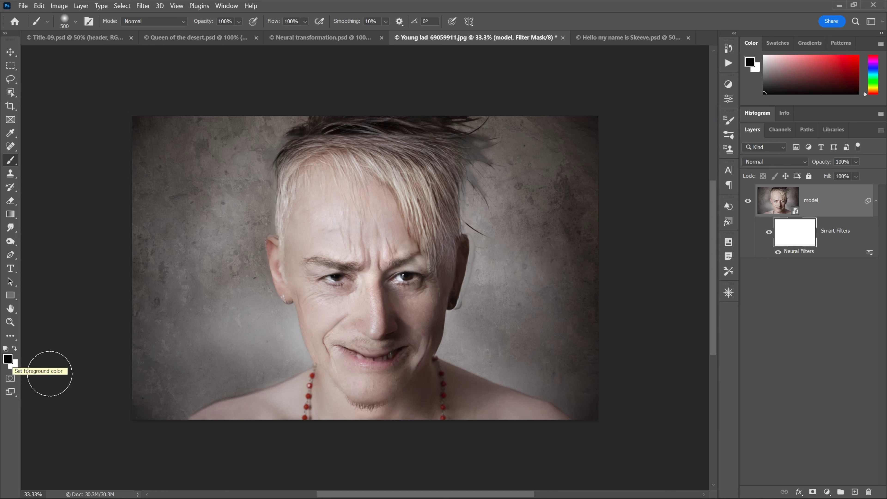
pyautogui.rightClick(514, 226)
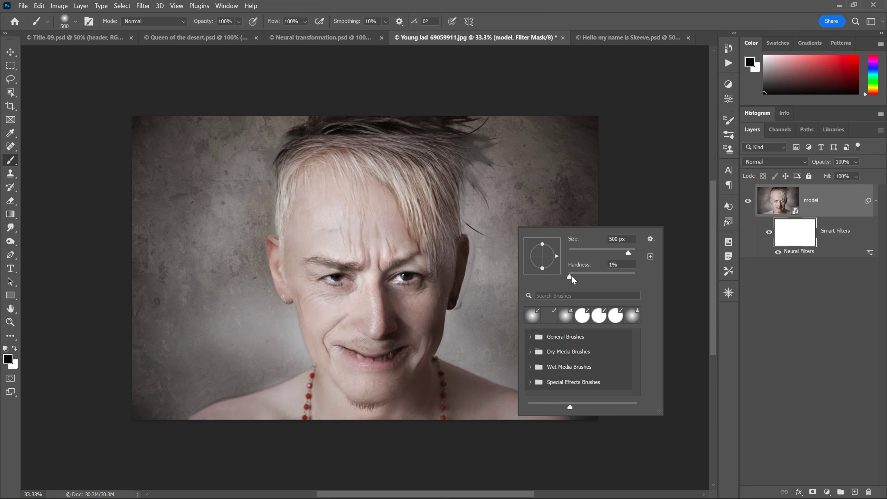
pyautogui.moveTo(573, 278)
pyautogui.mouseDown()
pyautogui.moveTo(613, 282)
pyautogui.moveTo(563, 279)
pyautogui.mouseUp()
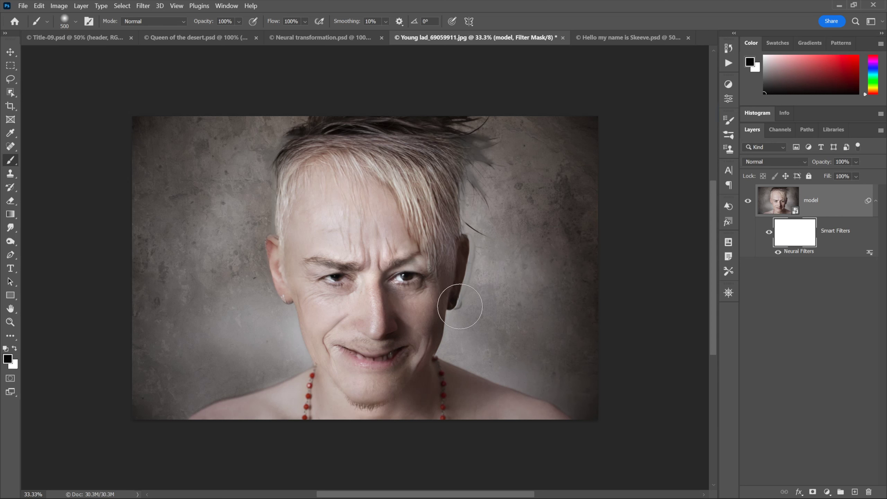
# - Try masking the filter in black over the ear with the earring and the spiky hair above it, and undo the painting
pyautogui.moveTo(460, 307)
pyautogui.mouseDown()
pyautogui.moveTo(464, 235)
pyautogui.moveTo(461, 283)
pyautogui.mouseUp()
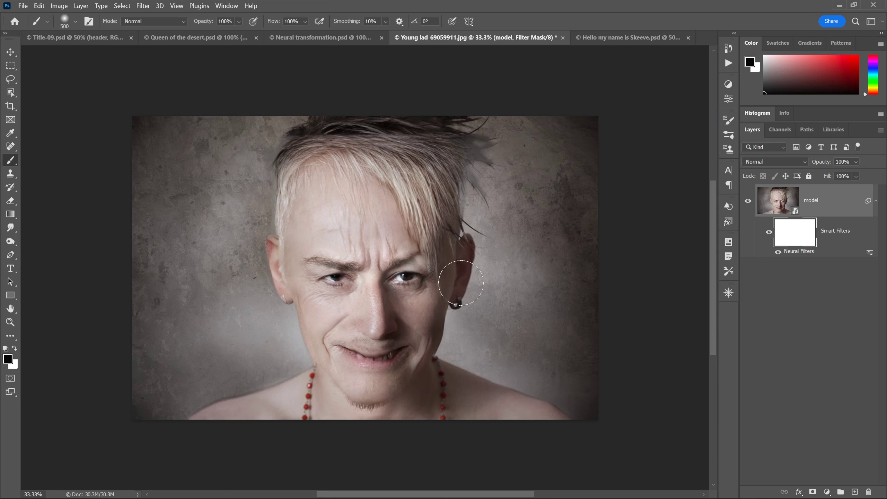
pyautogui.moveTo(475, 247)
pyautogui.mouseDown()
pyautogui.moveTo(475, 161)
pyautogui.moveTo(457, 124)
pyautogui.moveTo(477, 113)
pyautogui.mouseUp()
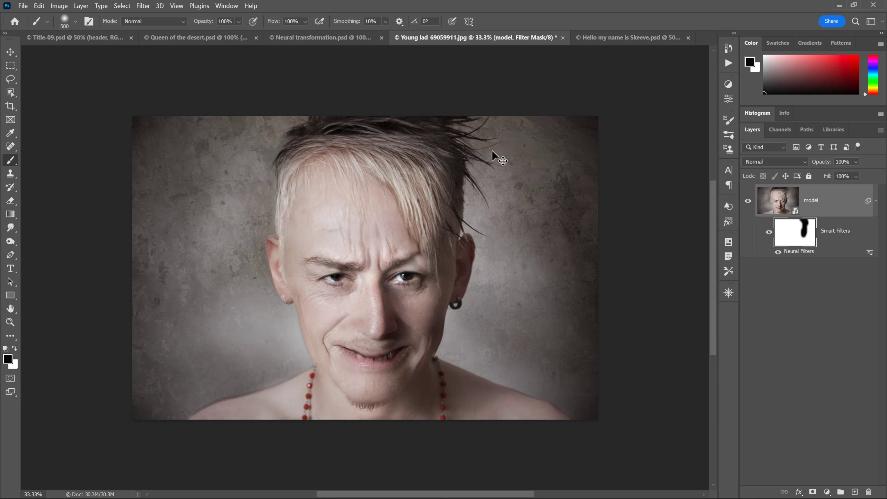
pyautogui.hotkey('ctrl', 'z')
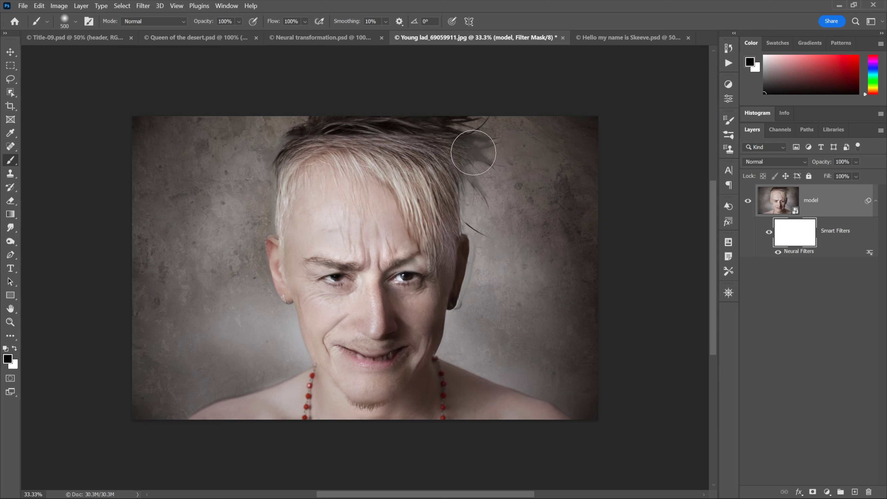
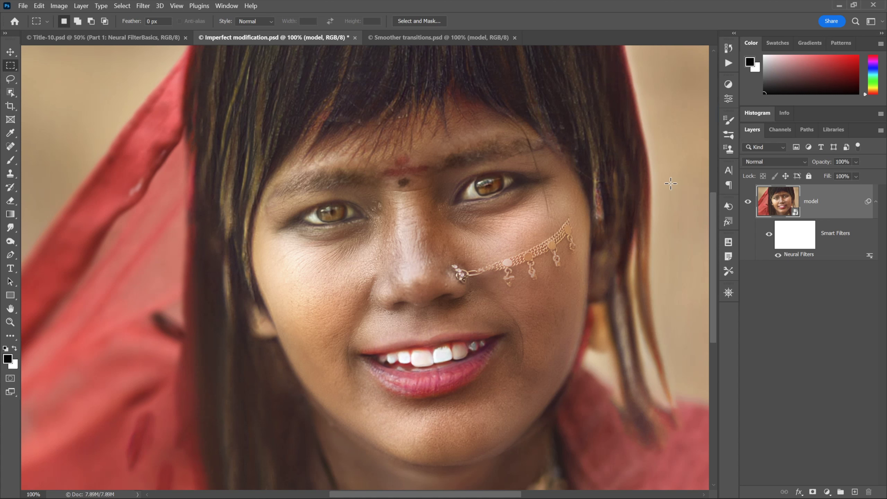
# - Compare the portrait with Smoother transitions.psd, and reopen the Neural Filters smart filter in Imperfect modification.psd for editing
pyautogui.hotkey('ctrl', 'Tab')
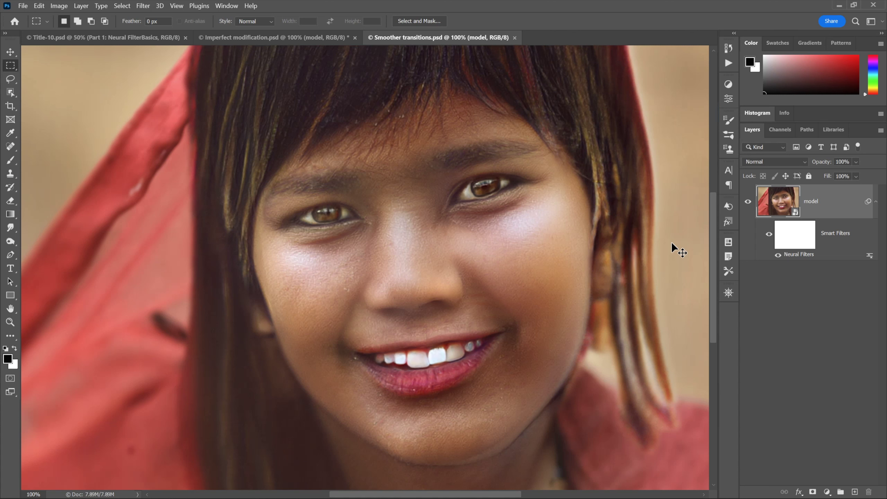
pyautogui.hotkey('ctrl', 'shift', 'Tab')
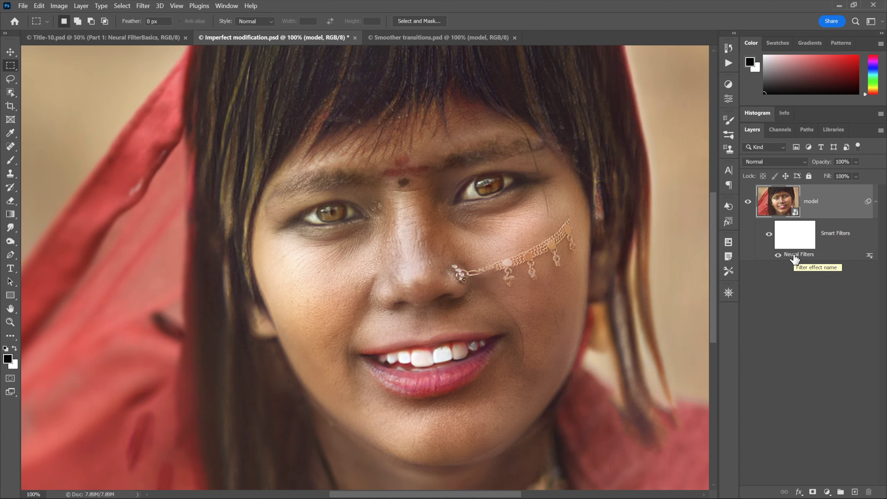
pyautogui.doubleClick(794, 255)
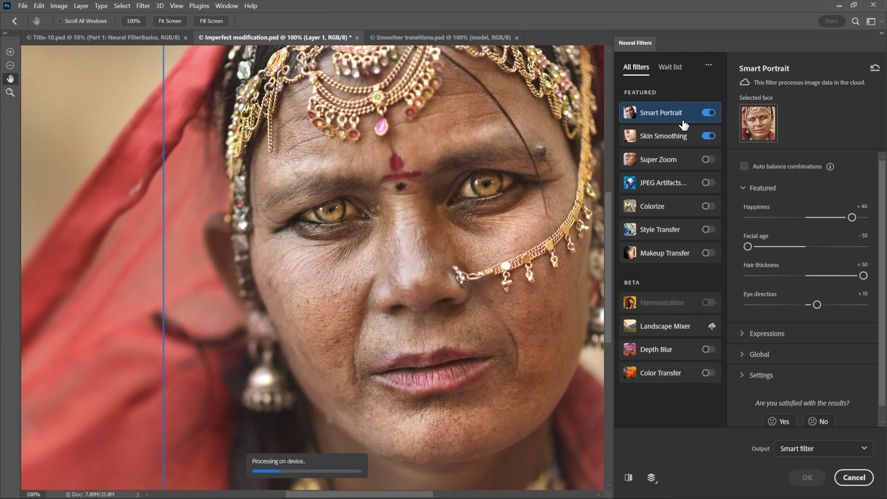
pyautogui.moveTo(688, 117)
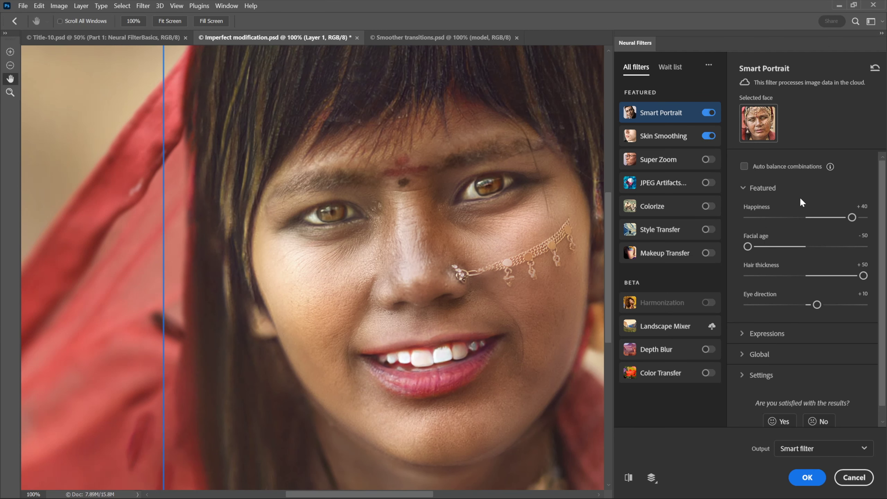
# - Try the Smart Portrait Mask feathering at 100 and 0, and return it to 10
pyautogui.click(742, 189)
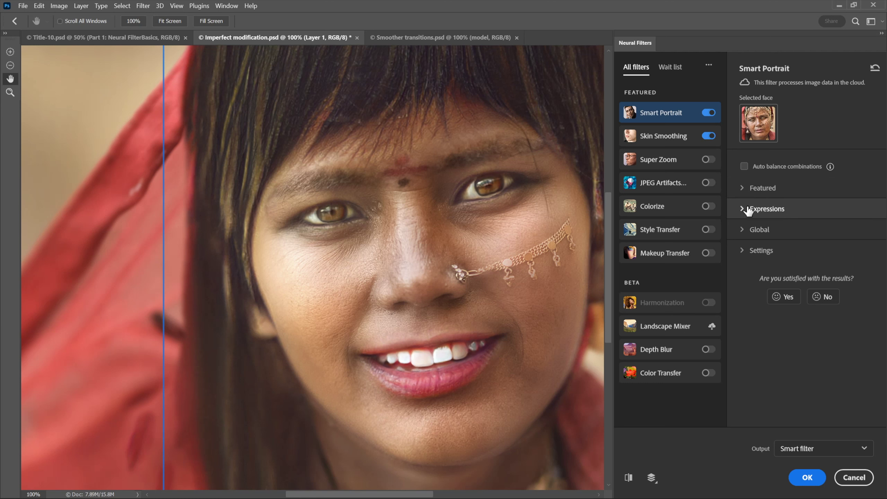
pyautogui.click(743, 254)
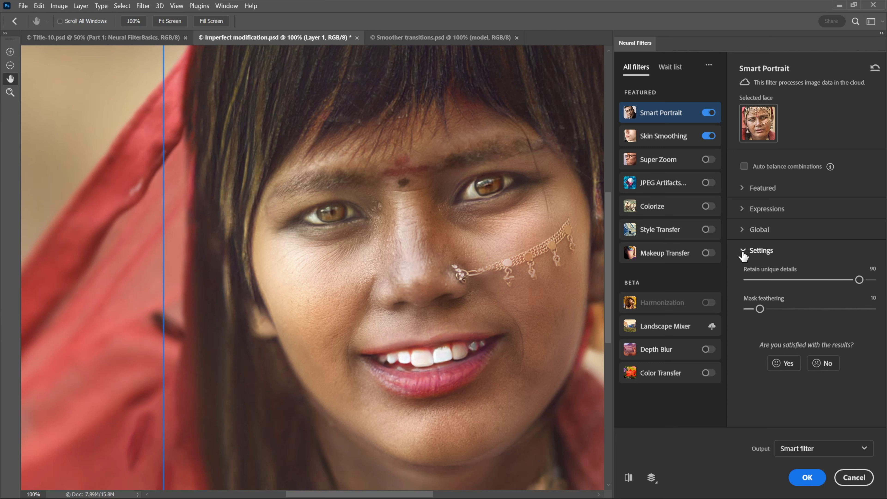
pyautogui.moveTo(565, 291); pyautogui.dragTo(487, 293)
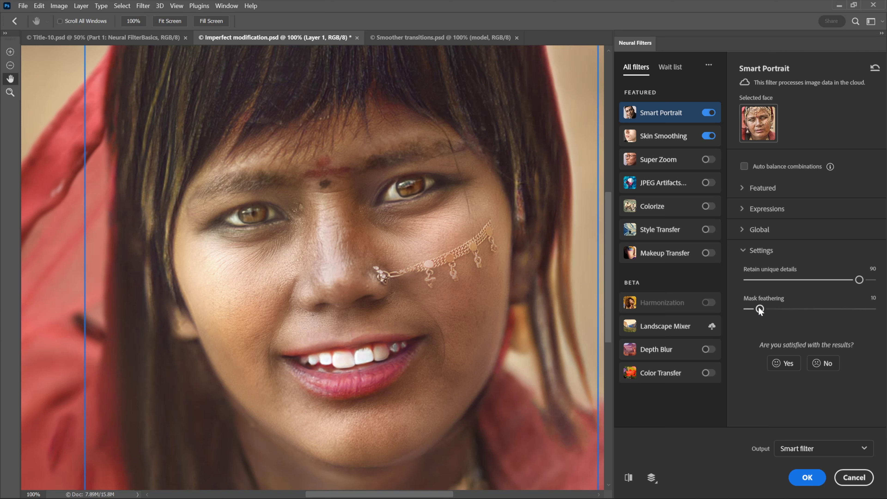
pyautogui.moveTo(760, 309); pyautogui.dragTo(881, 312)
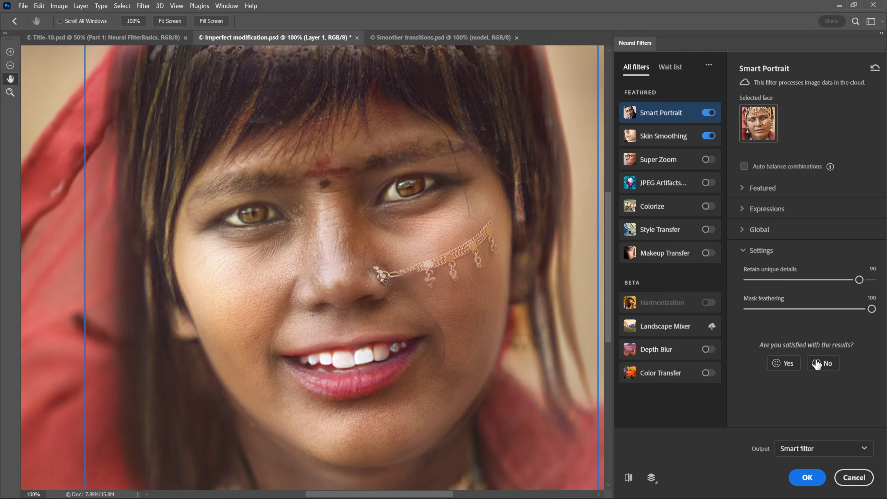
pyautogui.moveTo(874, 309); pyautogui.dragTo(734, 310)
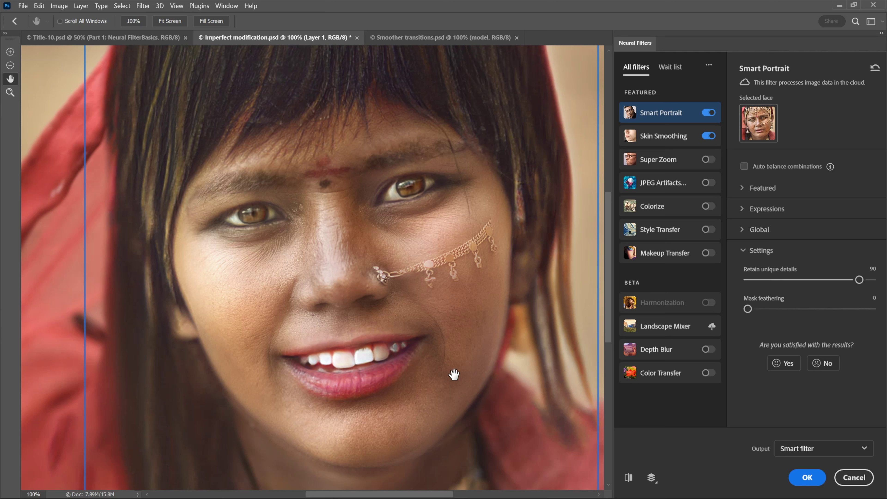
pyautogui.moveTo(747, 308); pyautogui.dragTo(759, 310)
# - Set Retain unique details to 50 after trying 11 and 51, and compare the face with Smart Portrait off and on
pyautogui.click(759, 282)
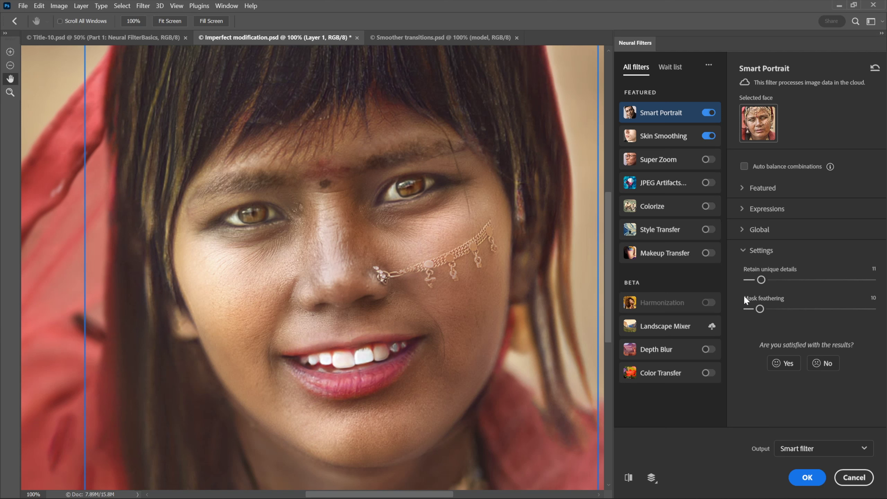
pyautogui.moveTo(758, 281); pyautogui.dragTo(806, 282)
pyautogui.click(874, 272)
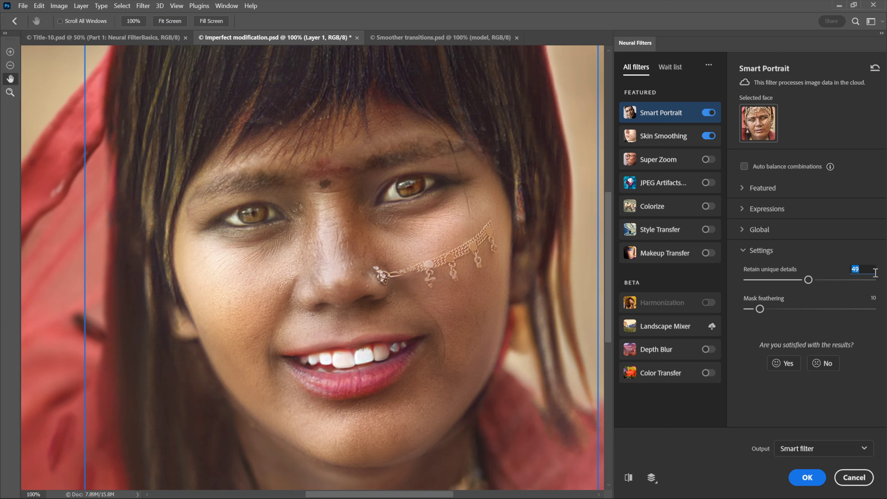
pyautogui.press('Up')
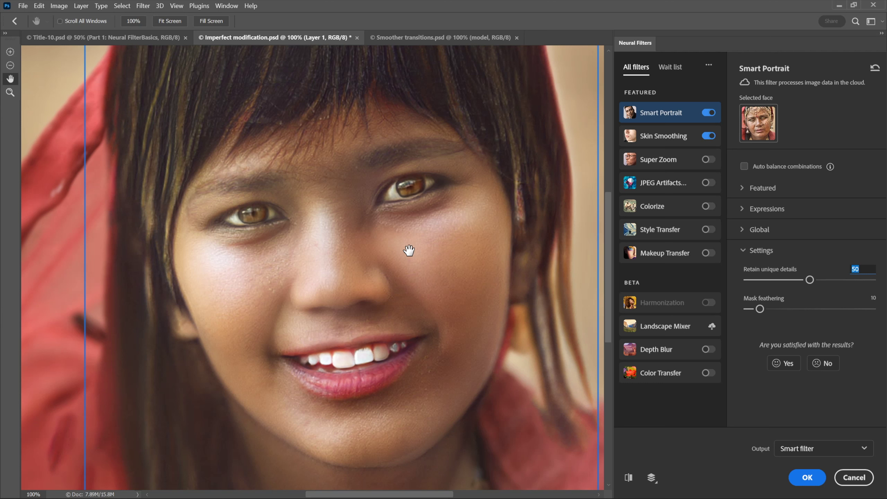
pyautogui.press('Up')
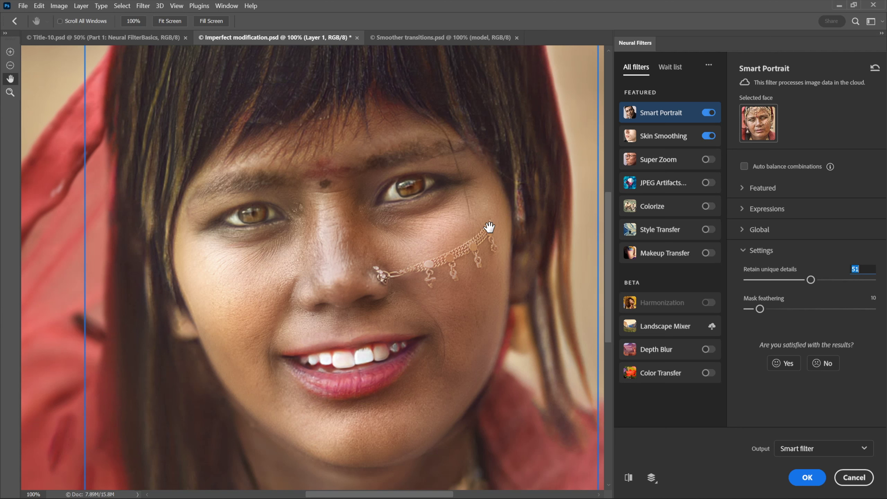
pyautogui.press('Down')
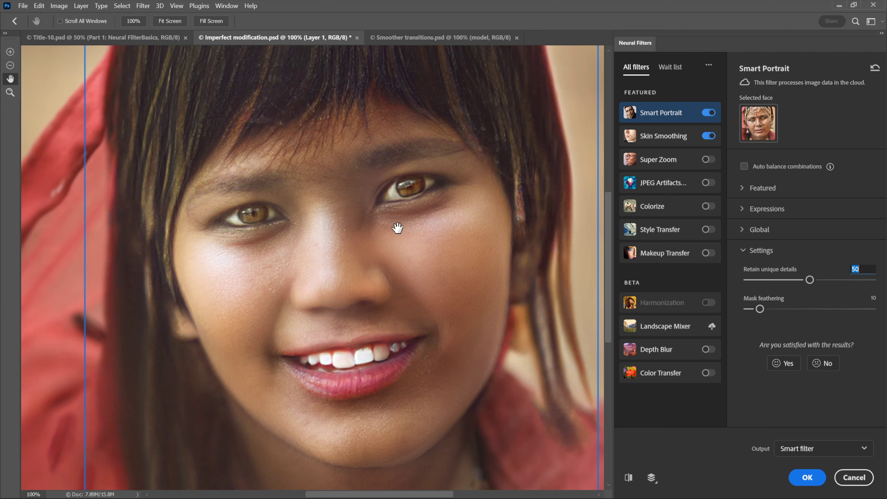
pyautogui.click(708, 113)
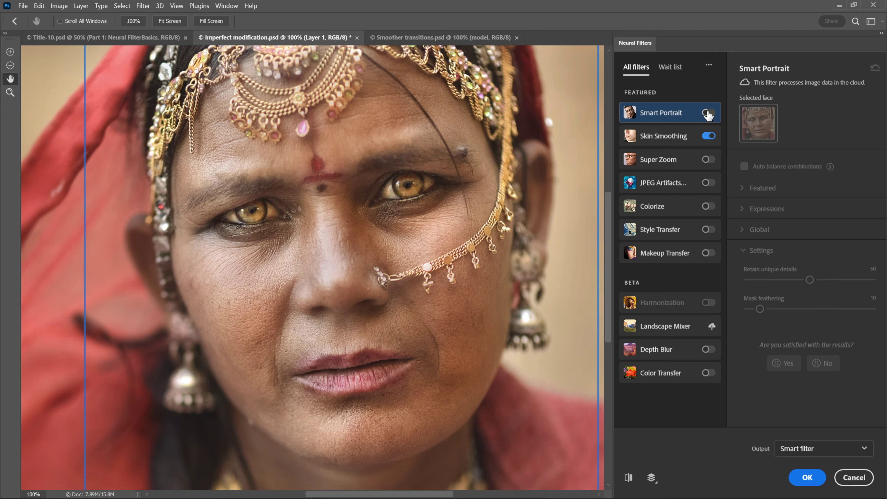
pyautogui.click(707, 113)
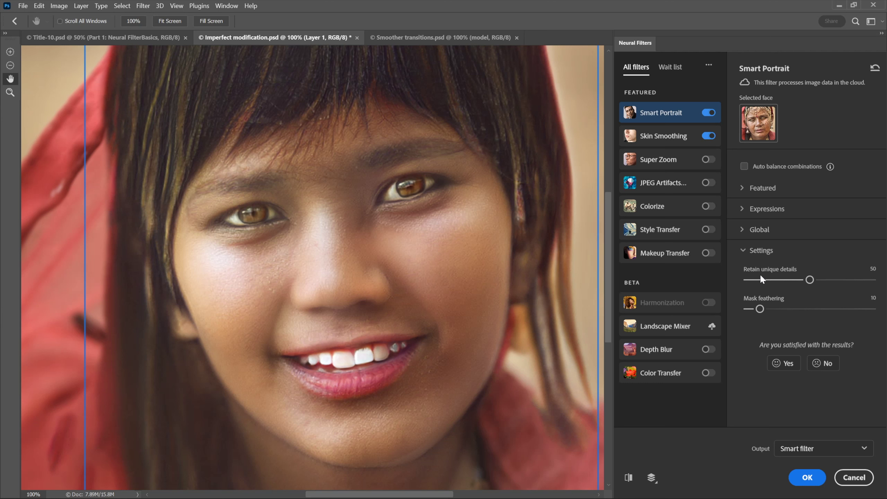
# - Try Head direction at +29 and -37, and Fix head alignment at -43 and +40
pyautogui.click(742, 252)
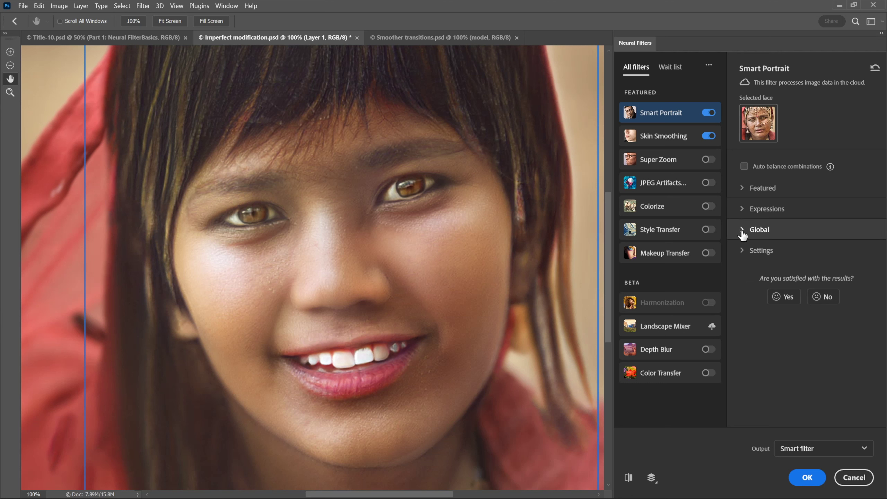
pyautogui.click(741, 230)
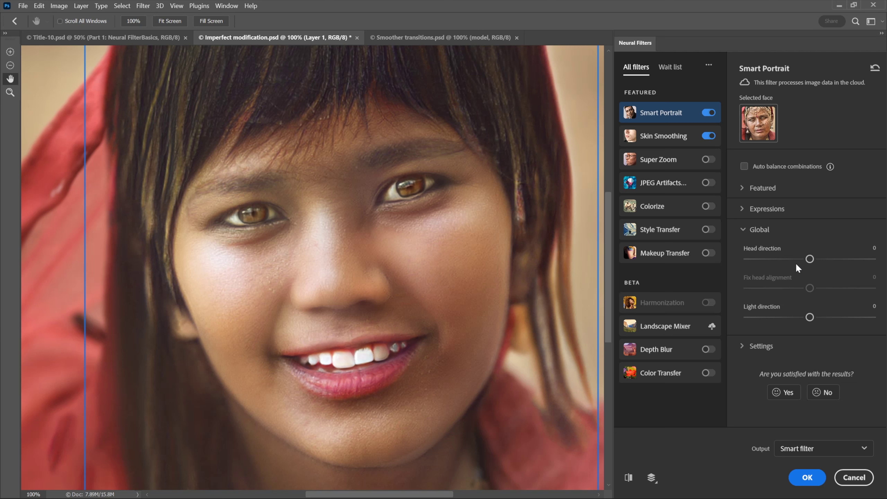
pyautogui.moveTo(810, 259); pyautogui.dragTo(845, 259)
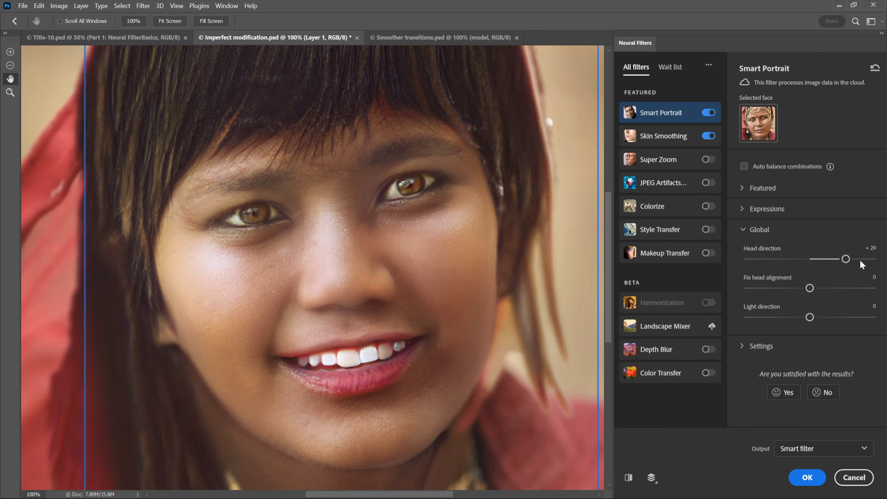
pyautogui.moveTo(847, 259); pyautogui.dragTo(763, 263)
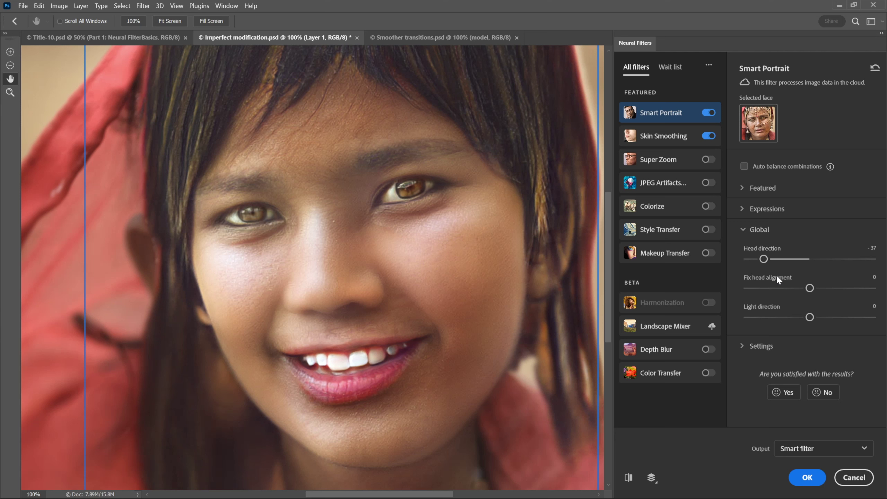
pyautogui.moveTo(811, 289); pyautogui.dragTo(753, 289)
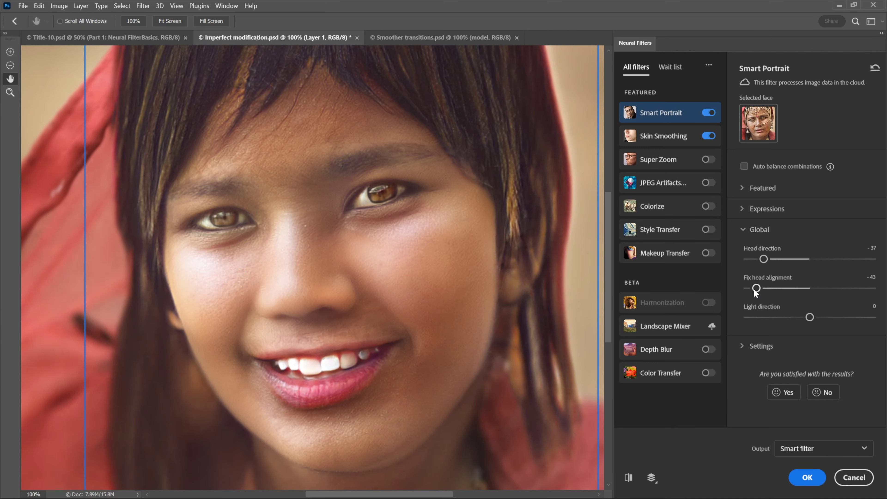
pyautogui.moveTo(754, 289); pyautogui.dragTo(861, 285)
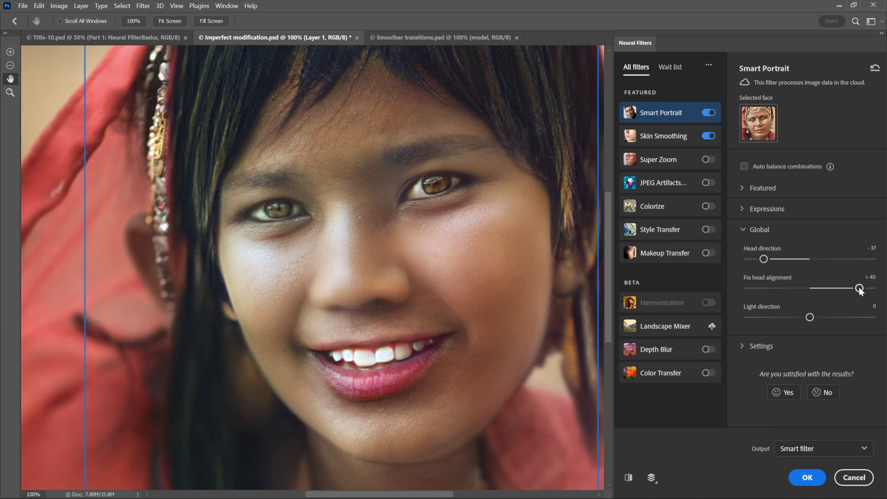
# - Set Head direction to -10 and Fix head alignment to -40
pyautogui.click(846, 247)
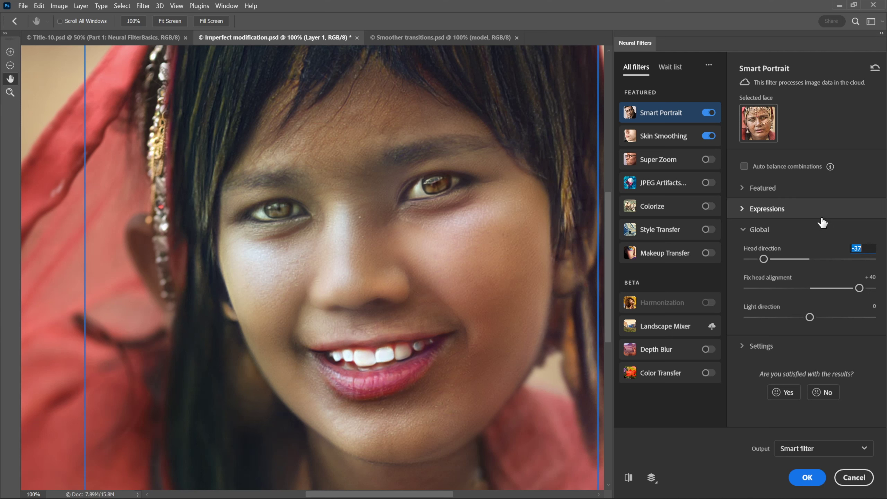
pyautogui.write('-10')
pyautogui.press('Return')
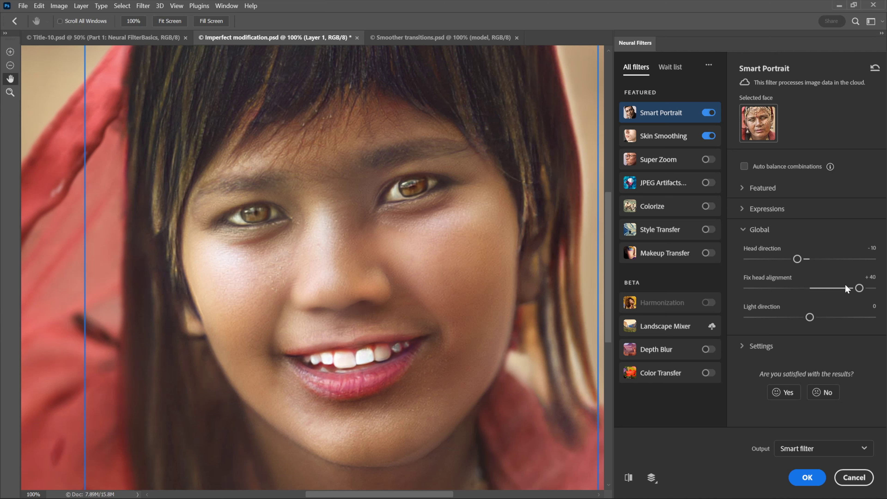
pyautogui.click(869, 276)
pyautogui.press('Return')
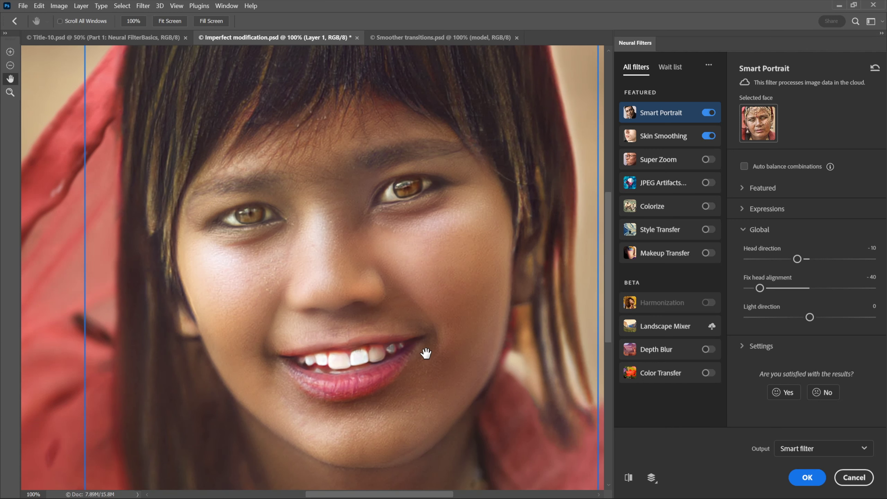
pyautogui.moveTo(760, 288)
pyautogui.mouseDown()
pyautogui.moveTo(834, 290)
pyautogui.moveTo(757, 288)
pyautogui.mouseUp()
# - Set Light direction to +20 after trying -43 and +42, and collapse the Global settings
pyautogui.moveTo(788, 317); pyautogui.dragTo(748, 316)
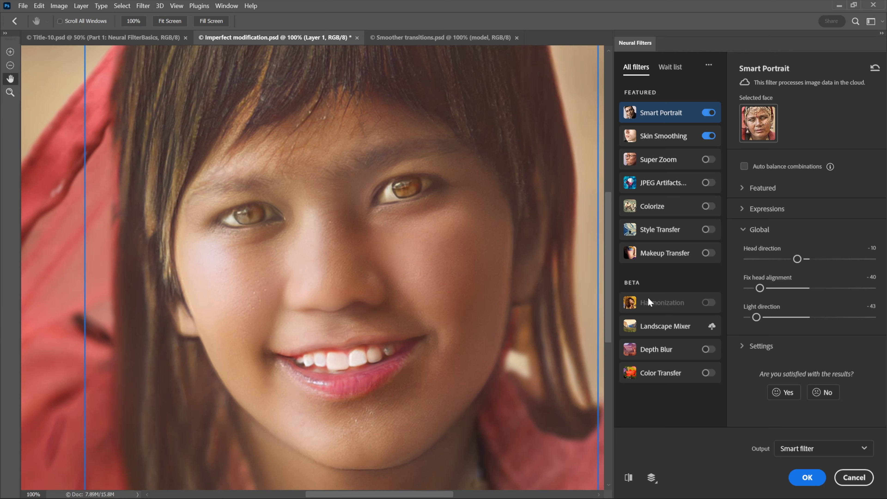
pyautogui.moveTo(760, 316); pyautogui.dragTo(864, 316)
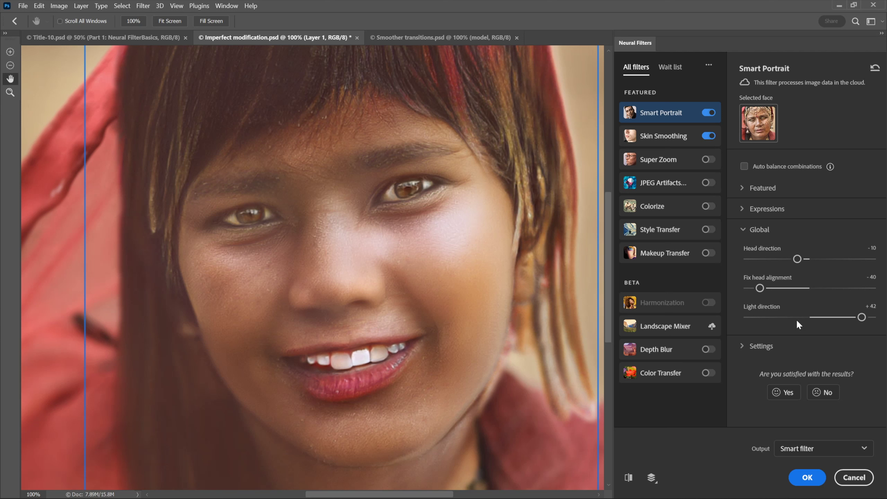
pyautogui.click(868, 306)
pyautogui.write('20')
pyautogui.press('Return')
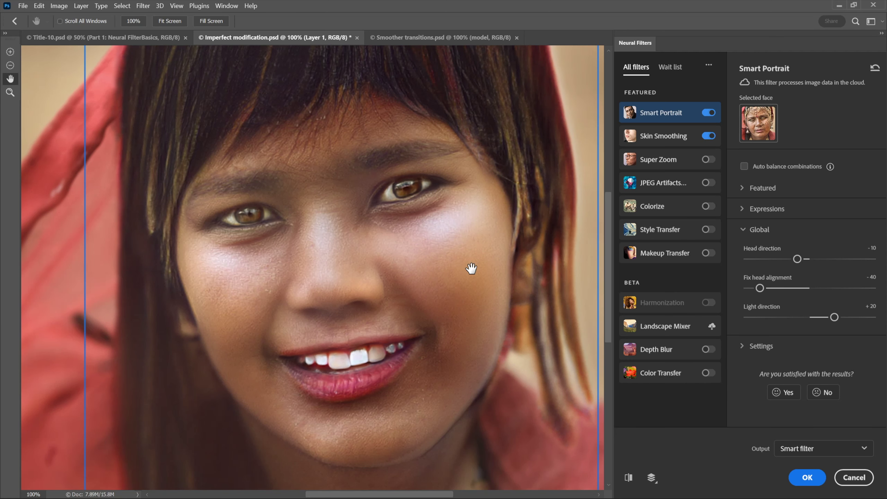
pyautogui.click(742, 229)
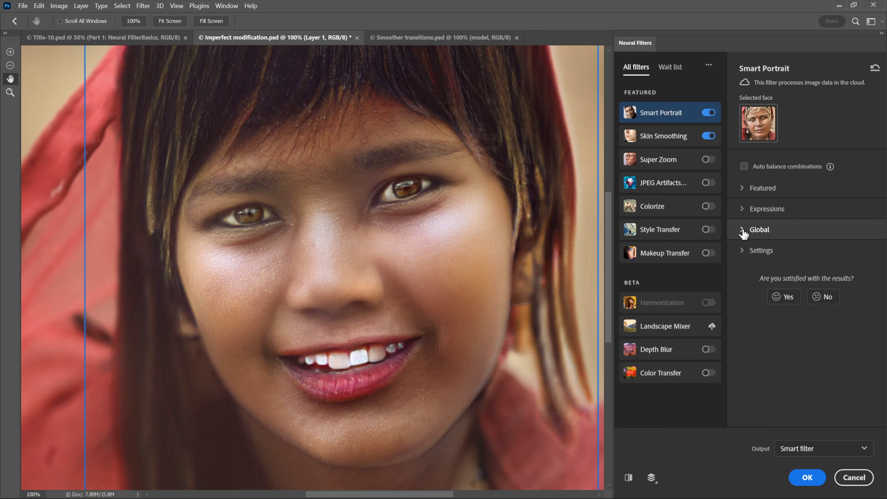
# - Try the Anger expression at +50 and -50, and reset it to 0
pyautogui.click(742, 209)
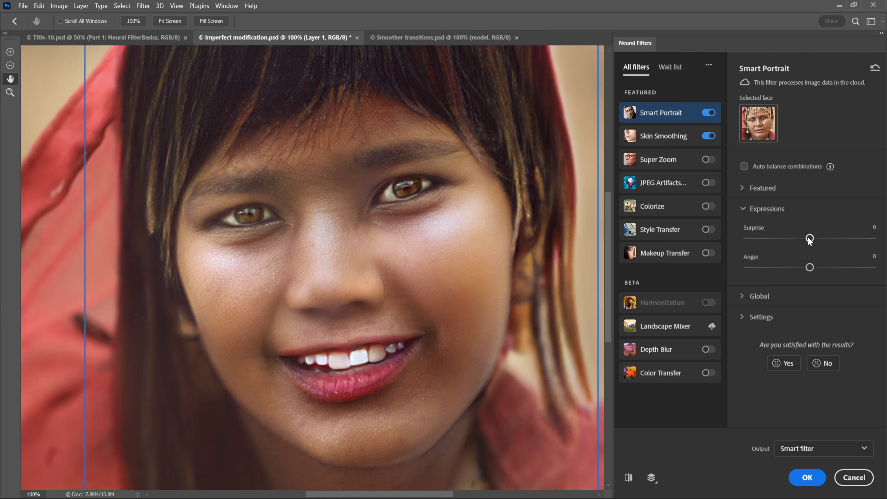
pyautogui.moveTo(810, 267); pyautogui.dragTo(869, 266)
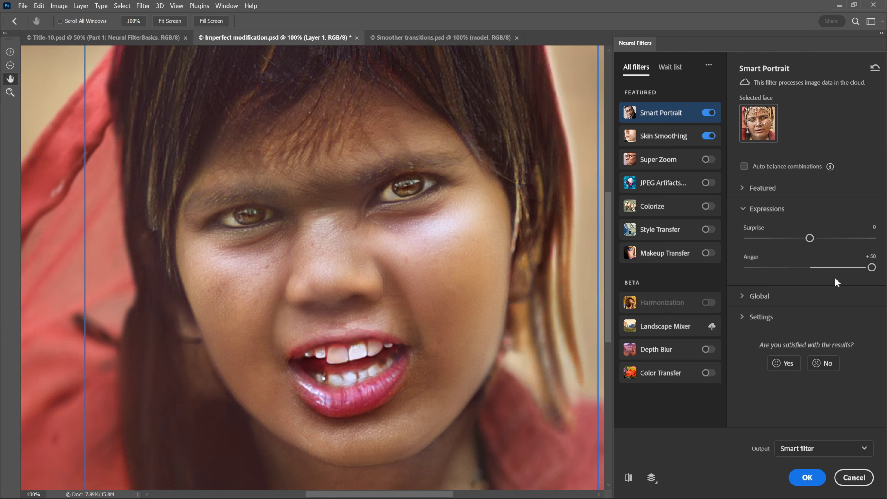
pyautogui.moveTo(871, 269); pyautogui.dragTo(738, 271)
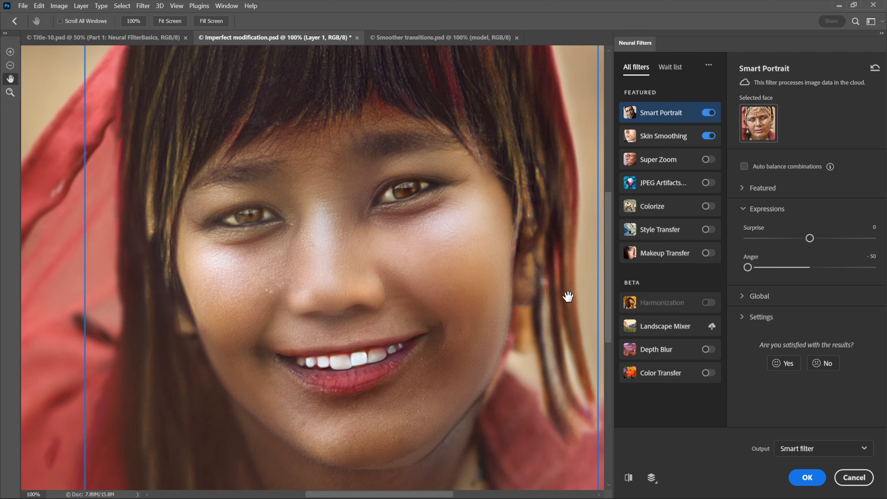
pyautogui.moveTo(747, 267); pyautogui.dragTo(809, 268)
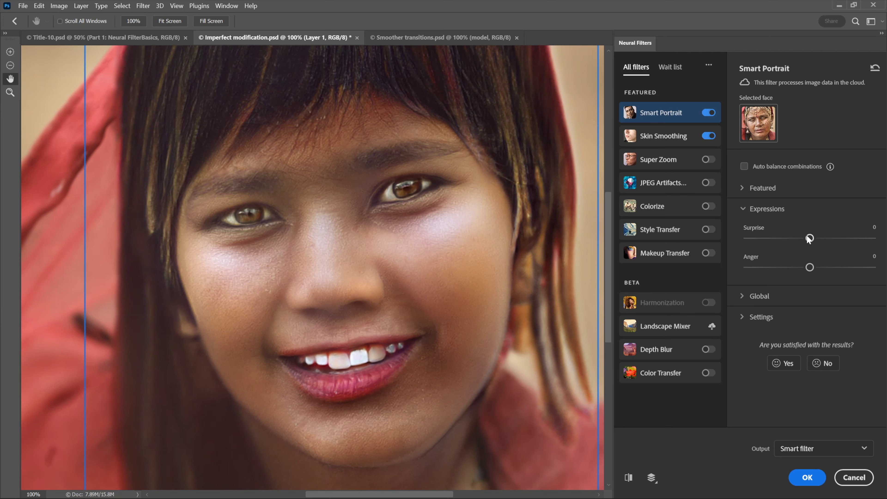
# - Set the Surprise expression to +50
pyautogui.moveTo(854, 236); pyautogui.dragTo(884, 240)
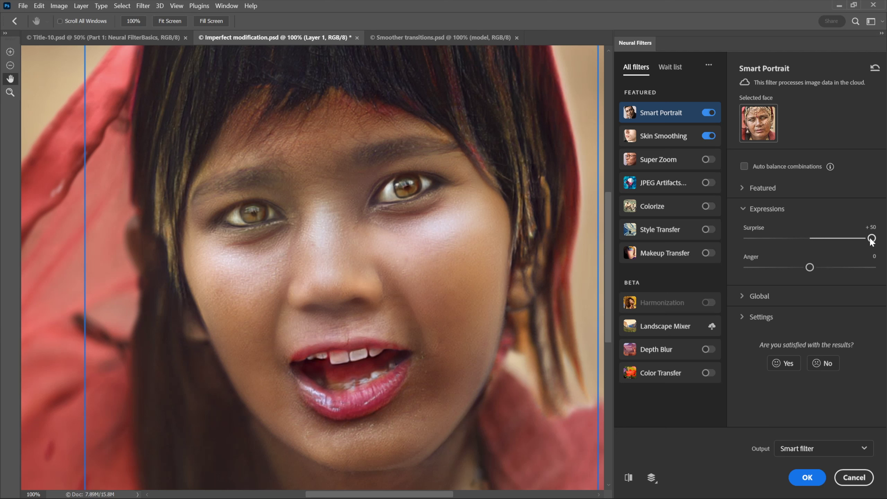
# - Try the Surprise expression at -50 and reset it to 0
pyautogui.moveTo(870, 239); pyautogui.dragTo(837, 239)
pyautogui.moveTo(761, 245); pyautogui.dragTo(735, 238)
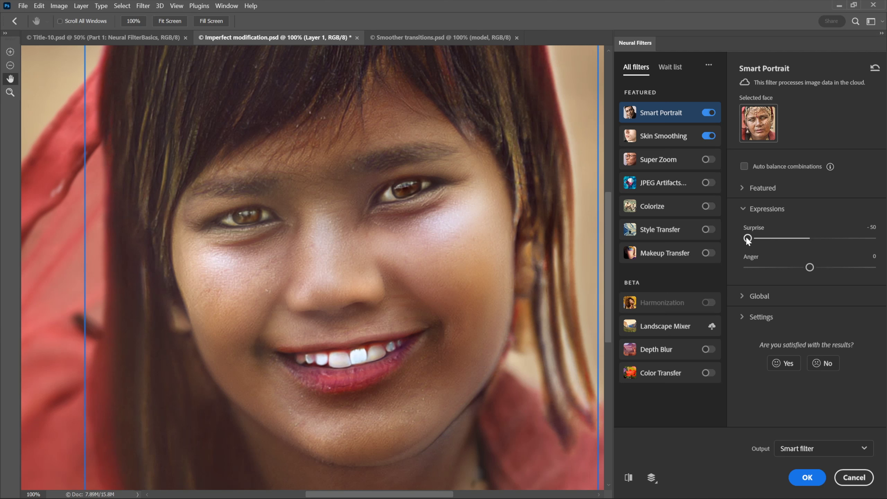
pyautogui.moveTo(747, 238); pyautogui.dragTo(809, 239)
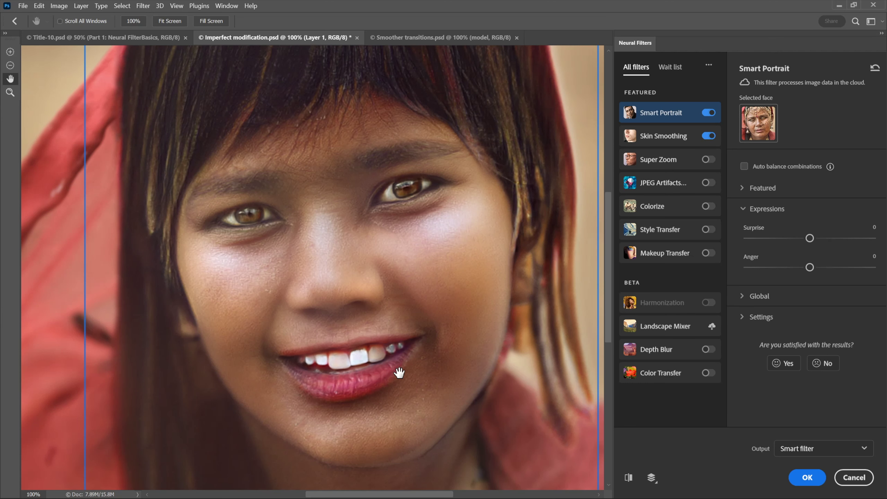
# - Set the Surprise expression to -20 and apply the neural filters to the model layer as a smart filter
pyautogui.click(854, 227)
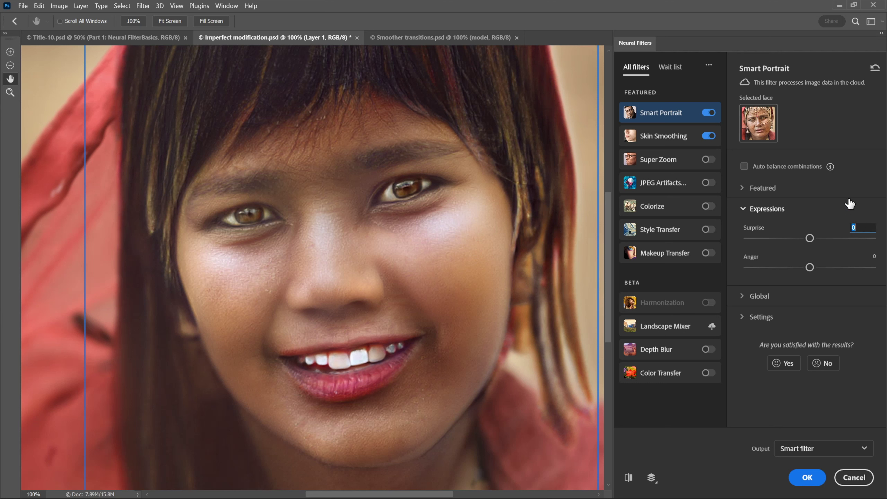
pyautogui.write('-20')
pyautogui.press('Return')
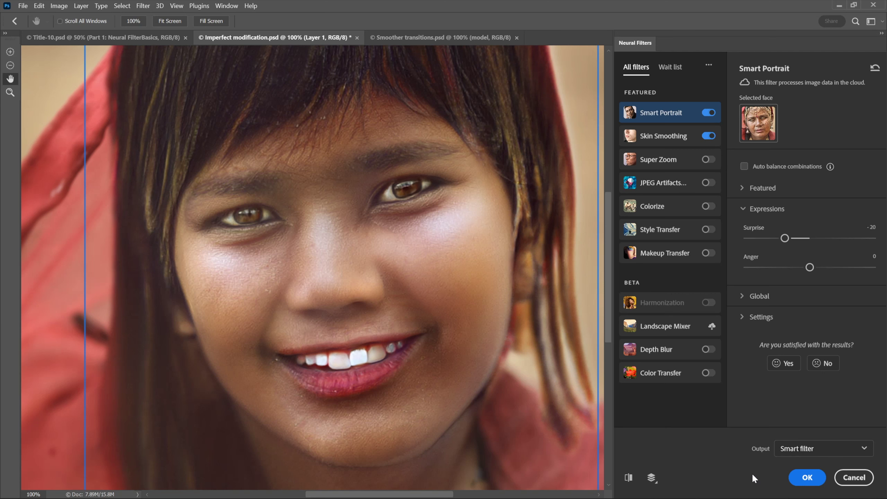
pyautogui.click(802, 478)
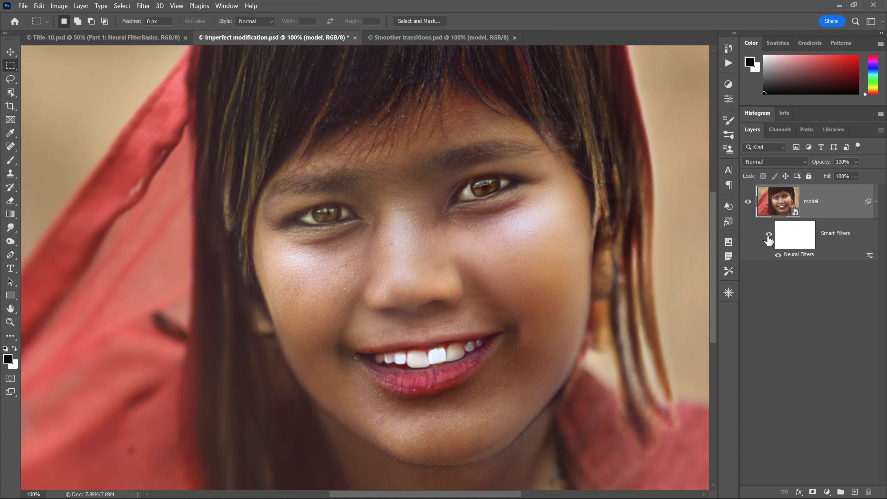
# - Compare the portrait with and without its smart filters, briefly checking the Title-10.psd document between comparisons
pyautogui.click(769, 235)
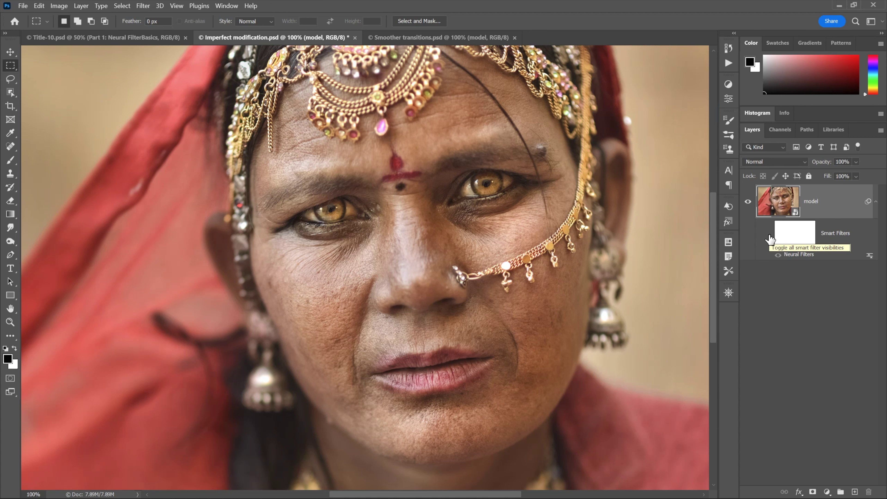
pyautogui.click(769, 236)
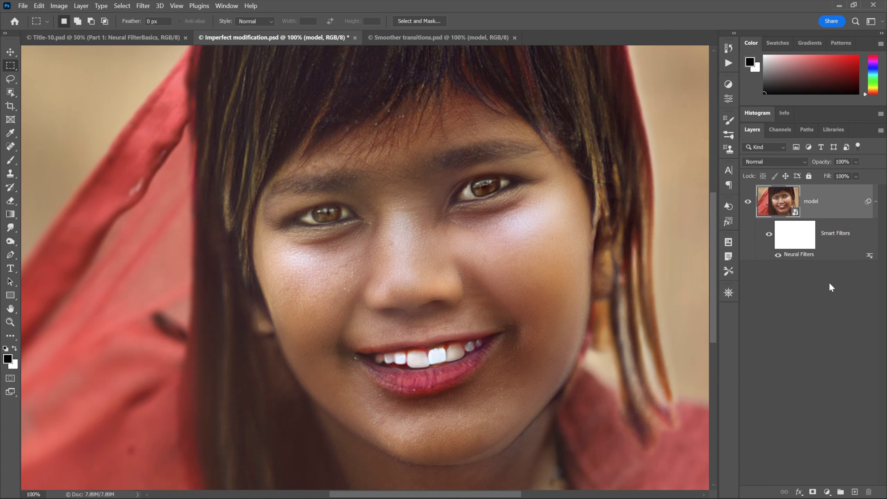
pyautogui.hotkey('ctrl', 'shift', 'Tab')
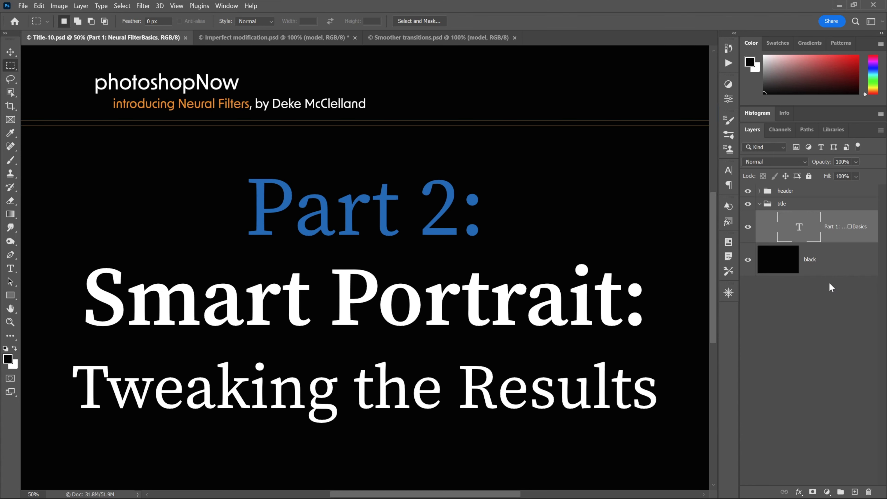
pyautogui.hotkey('ctrl', 'Tab')
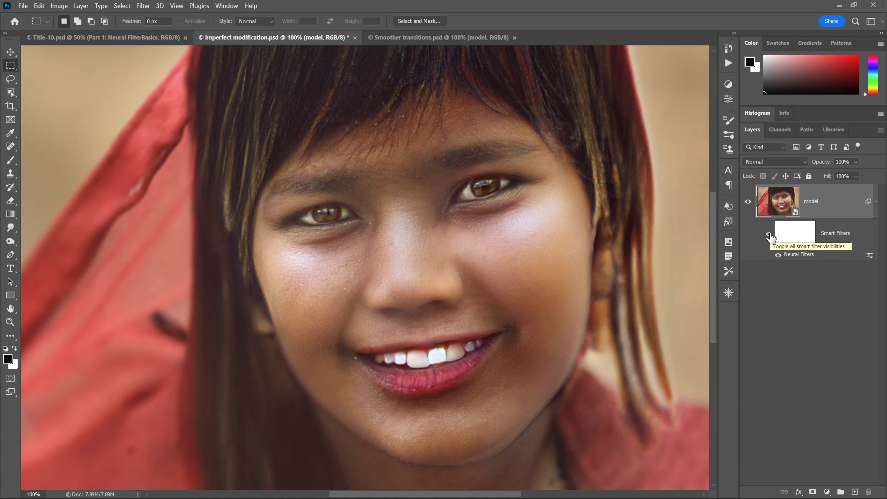
pyautogui.click(770, 236)
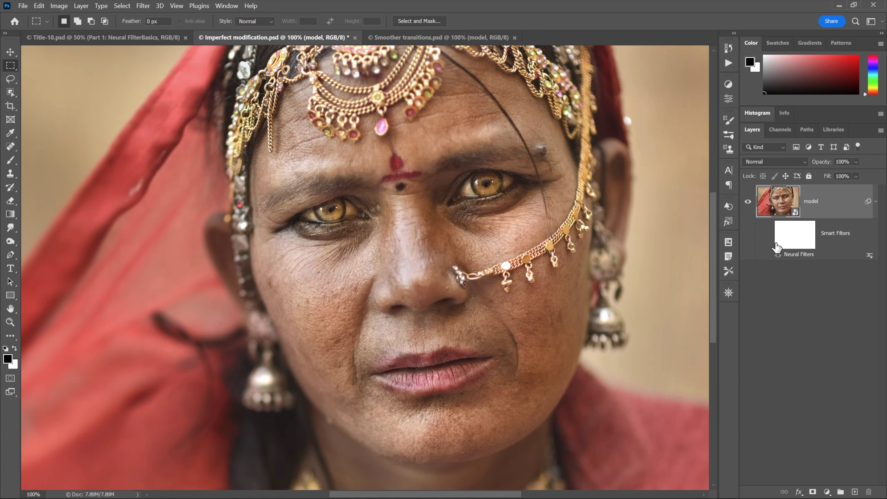
pyautogui.click(769, 235)
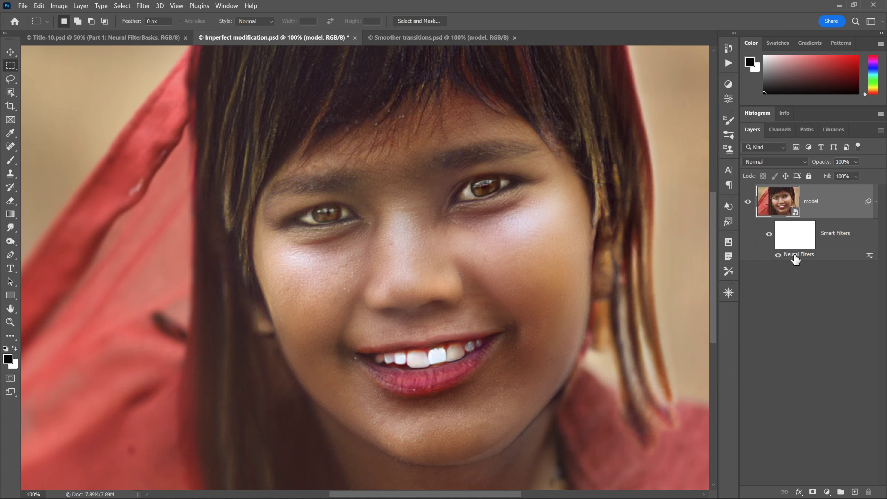
# - Reopen the model layer's Neural Filters to examine the Wait list and All filters, close them, and switch to Title-10.psd
pyautogui.doubleClick(795, 255)
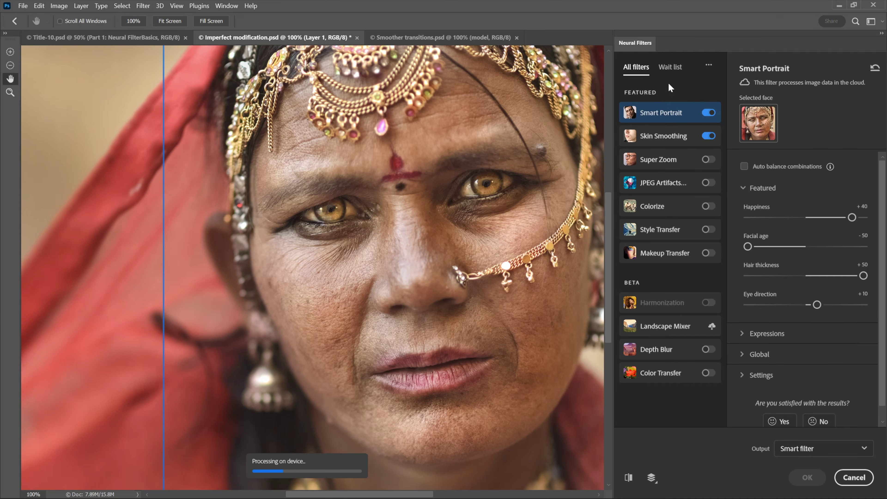
pyautogui.click(667, 70)
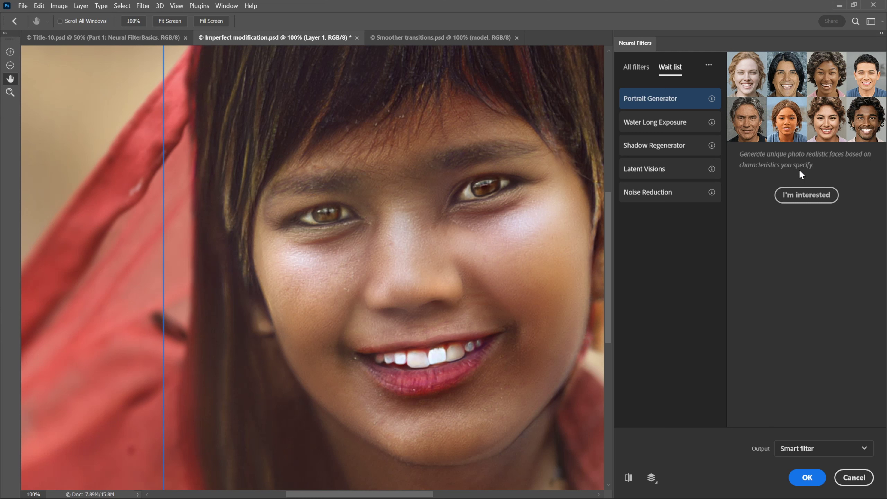
pyautogui.click(636, 68)
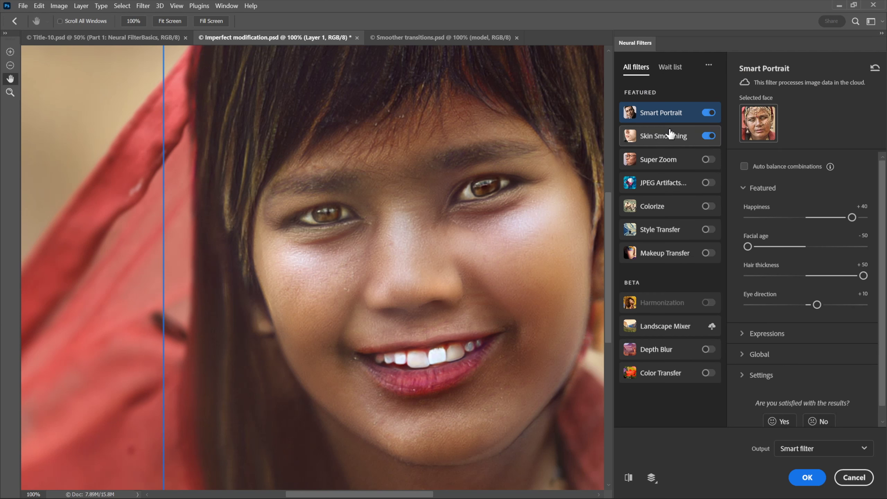
pyautogui.click(708, 113)
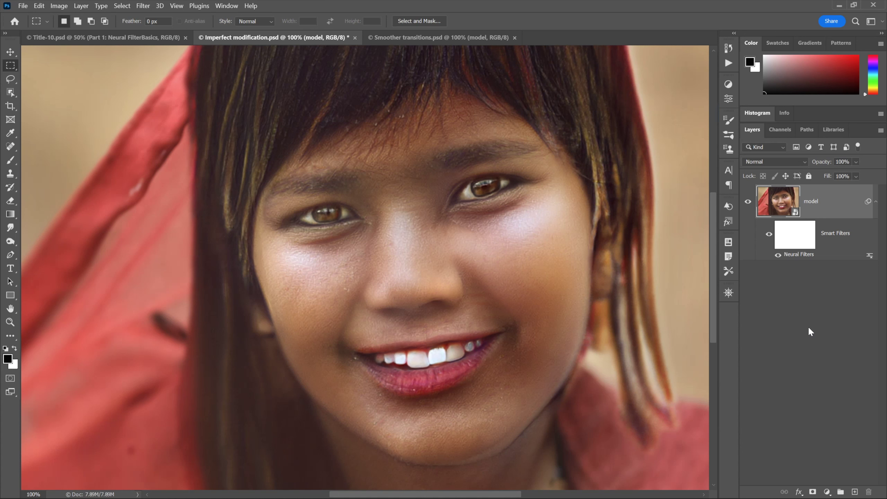
pyautogui.hotkey('ctrl', 'shift', 'Tab')
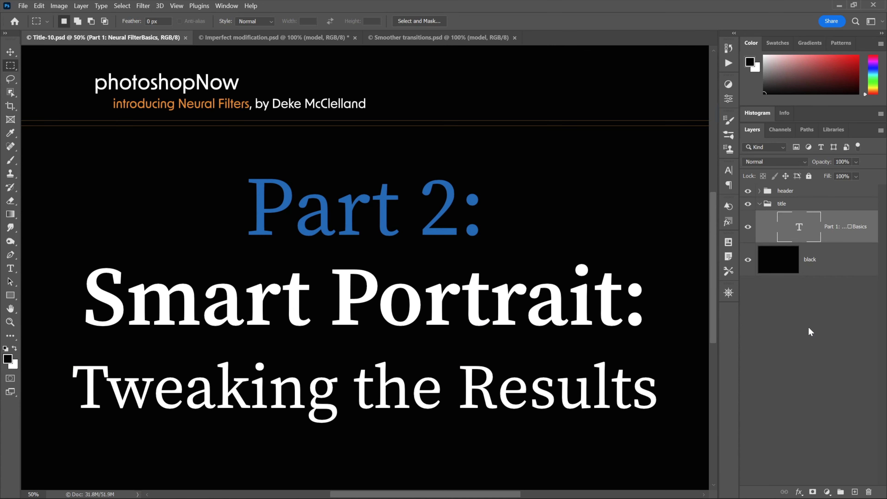